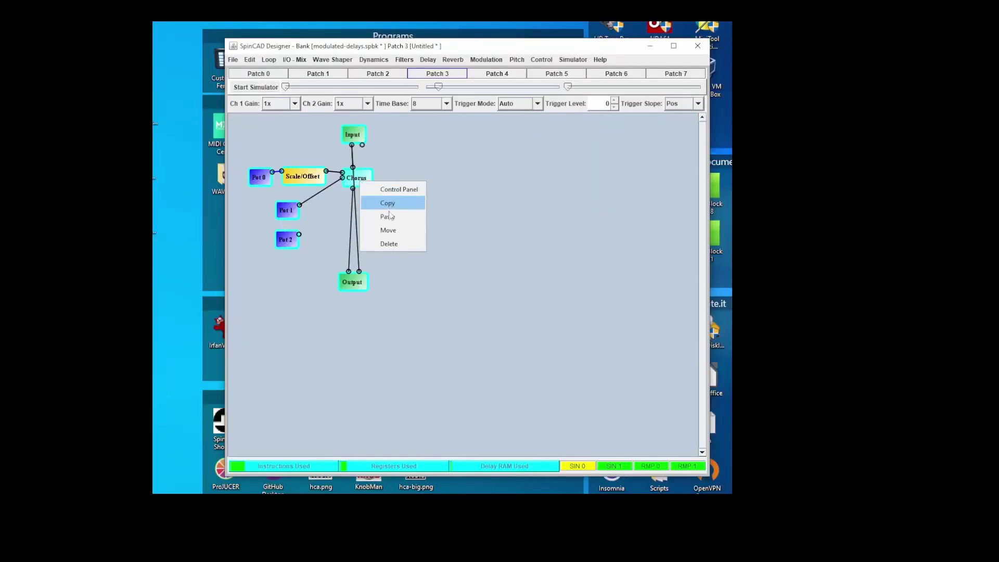
Delete the selected chorus blocks to leave Patch 3's canvas empty.
click(389, 247)
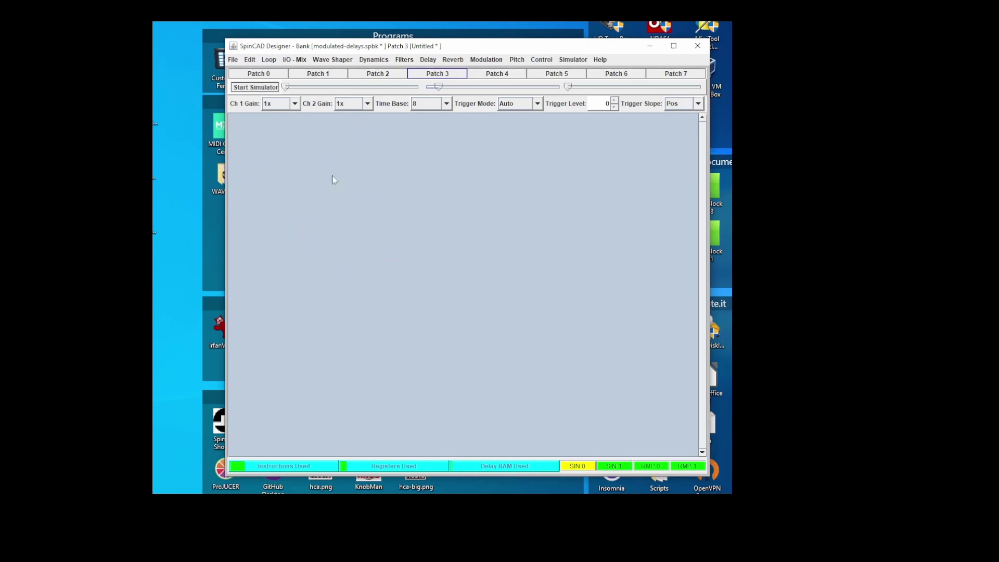
Place an Input block near the top and an Output block below it.
click(293, 59)
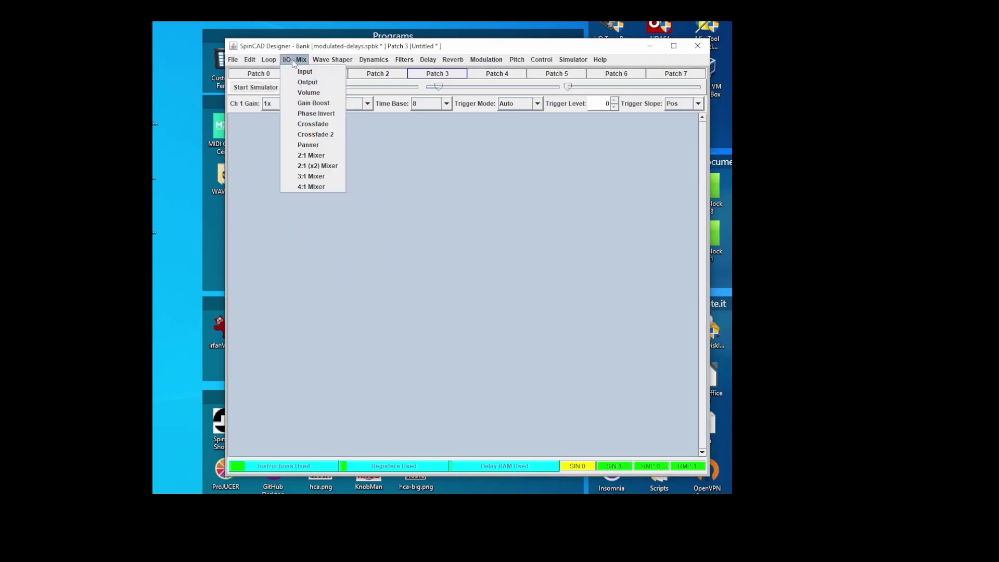
click(304, 69)
click(359, 155)
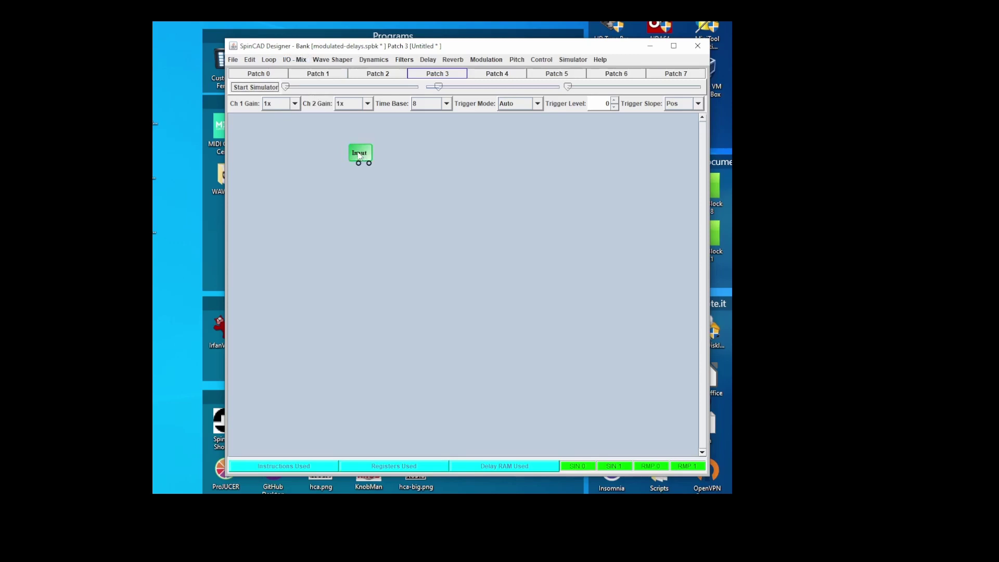
click(296, 60)
click(305, 82)
click(355, 262)
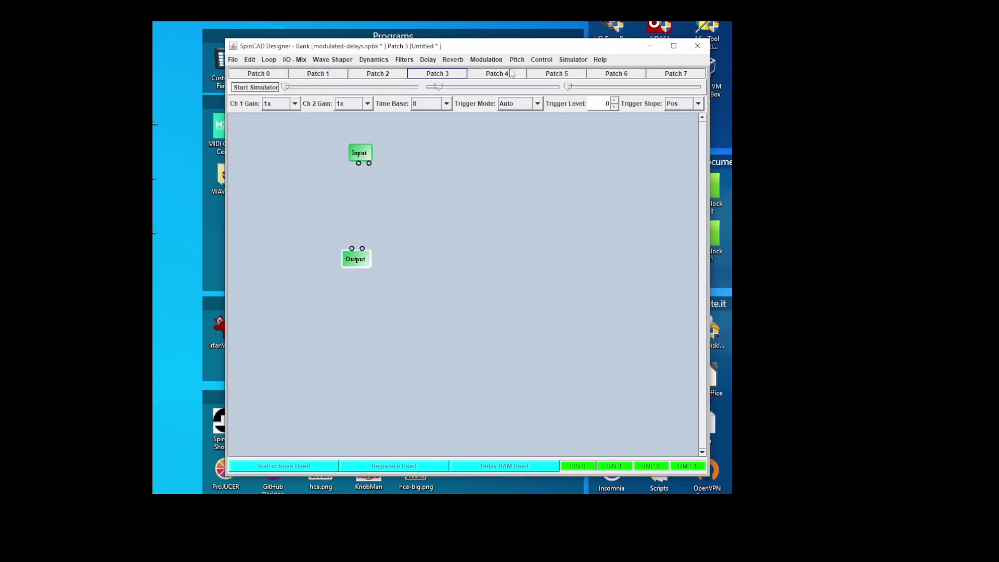
Add a Pot 0 block to the left of the Input.
click(541, 59)
click(550, 72)
click(262, 180)
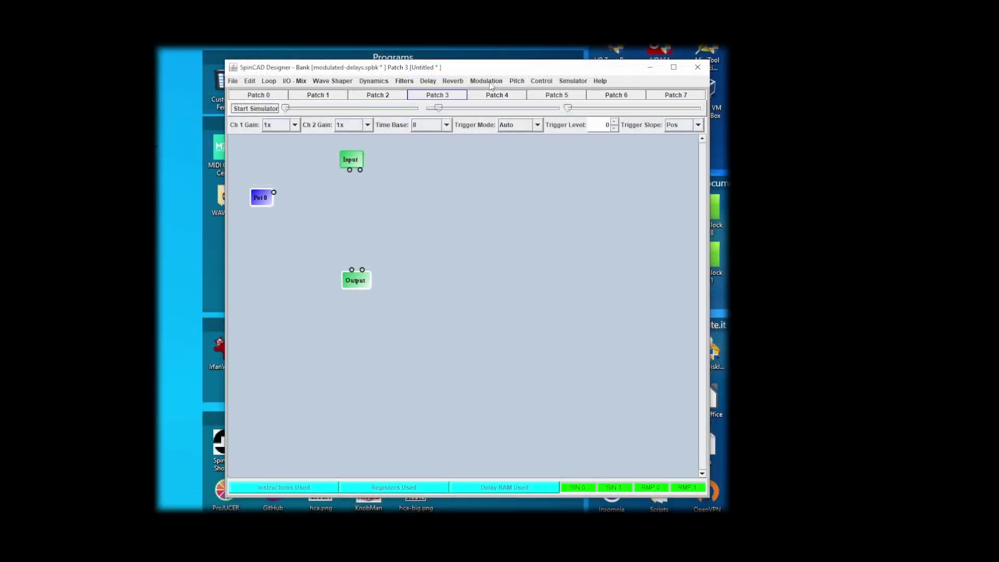
Insert a Chorus block between Input and Output and wire the Input into it.
click(487, 81)
click(487, 92)
click(351, 206)
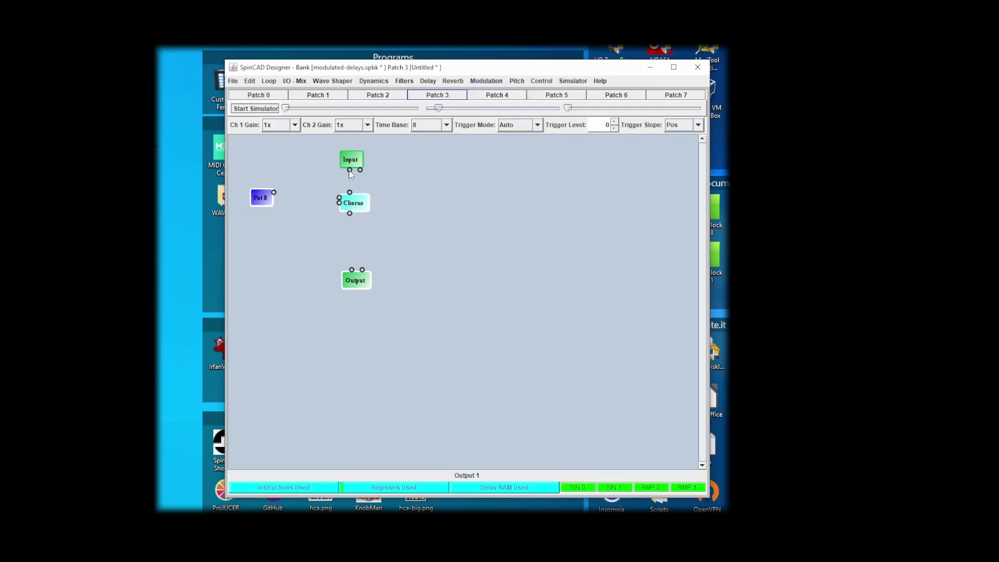
click(350, 192)
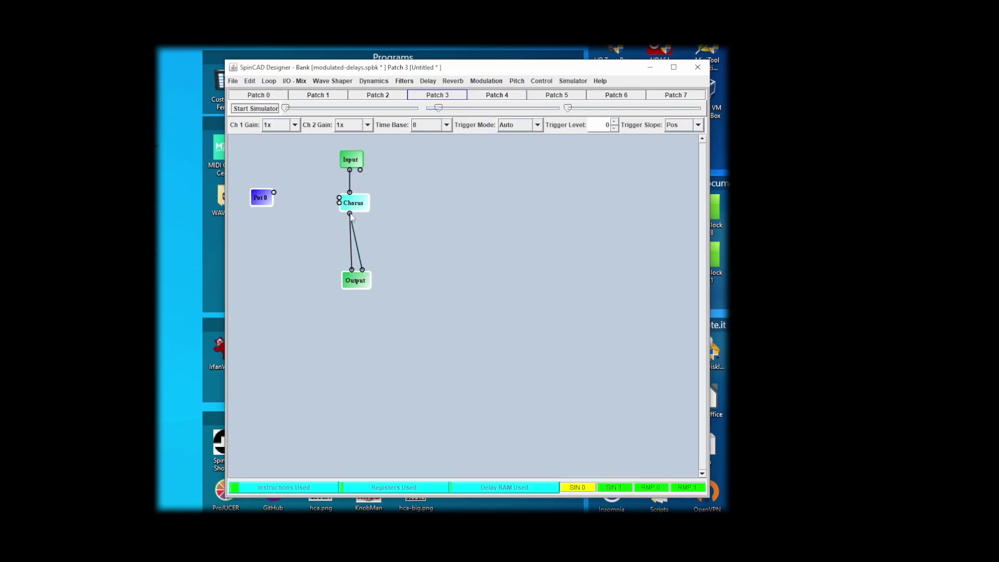
Wire Pot 0 to the Chorus control input and add a Pot 1 block below Pot 0.
click(274, 193)
click(339, 198)
click(543, 82)
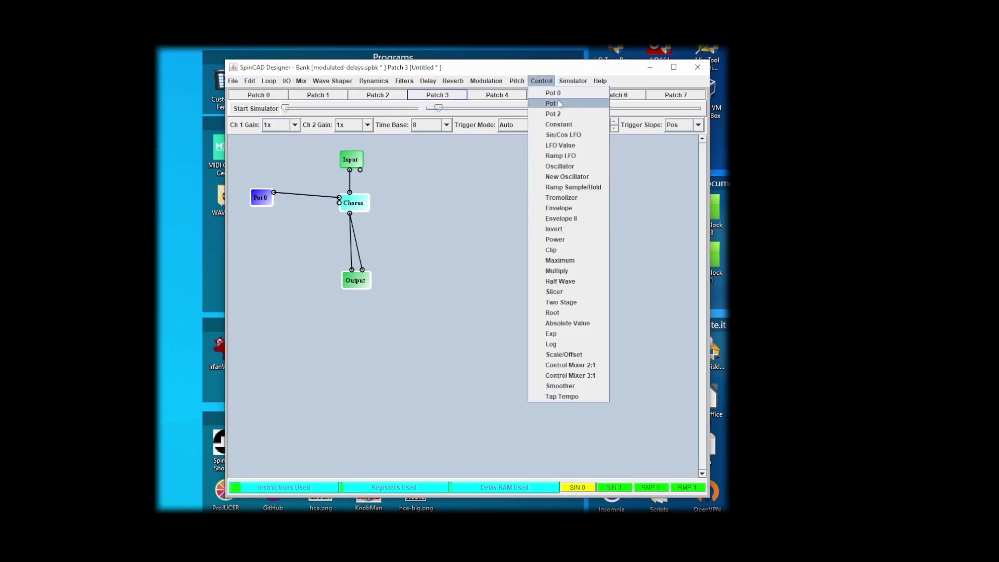
click(559, 103)
click(265, 232)
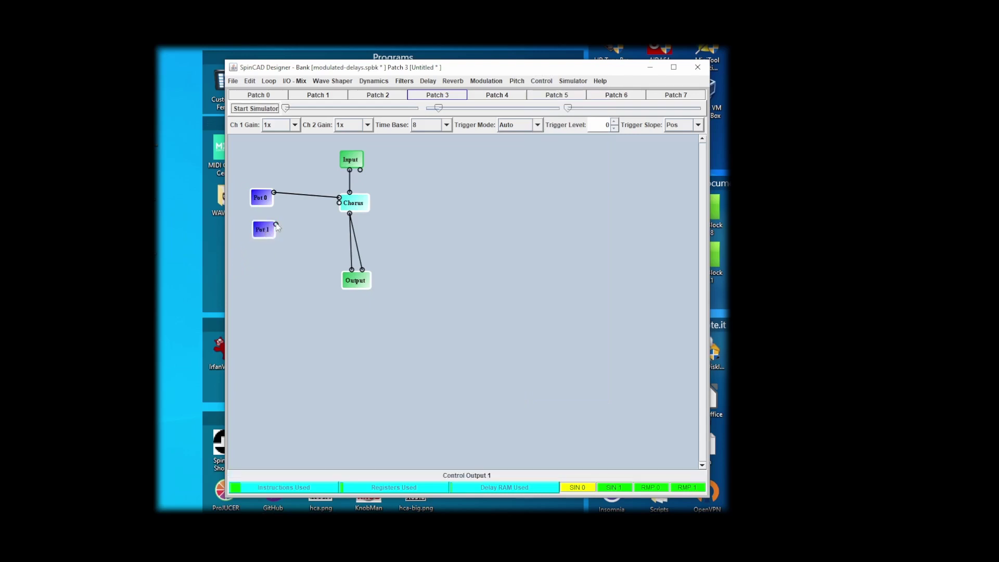
click(276, 224)
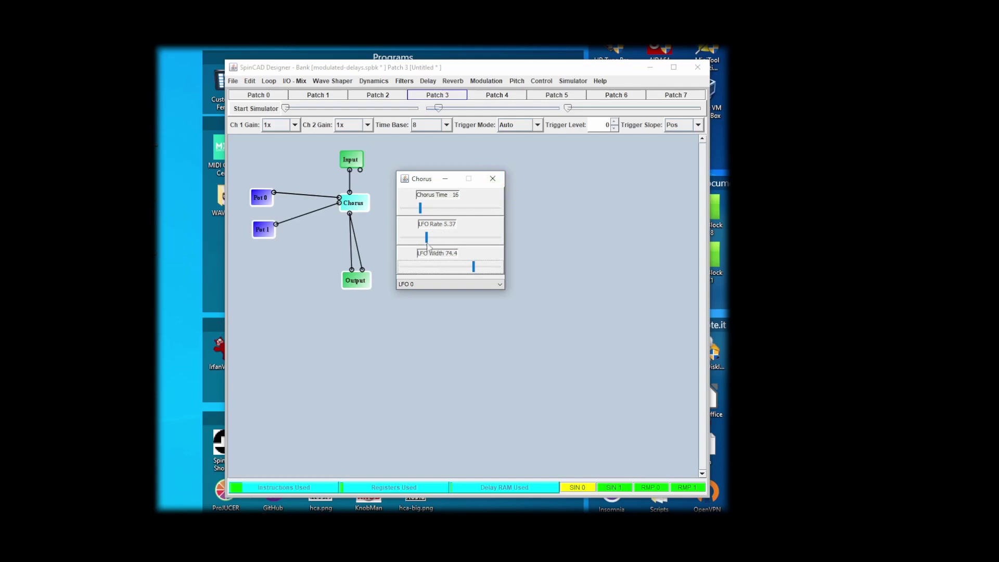
Raise the Chorus LFO Rate to 8.01 and close its settings.
drag(426, 237, 440, 240)
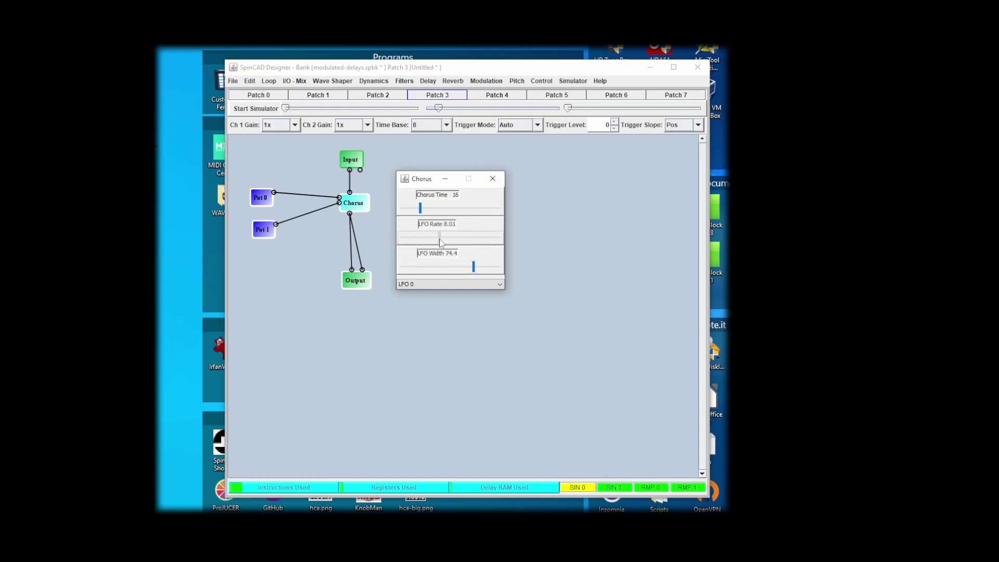
click(493, 179)
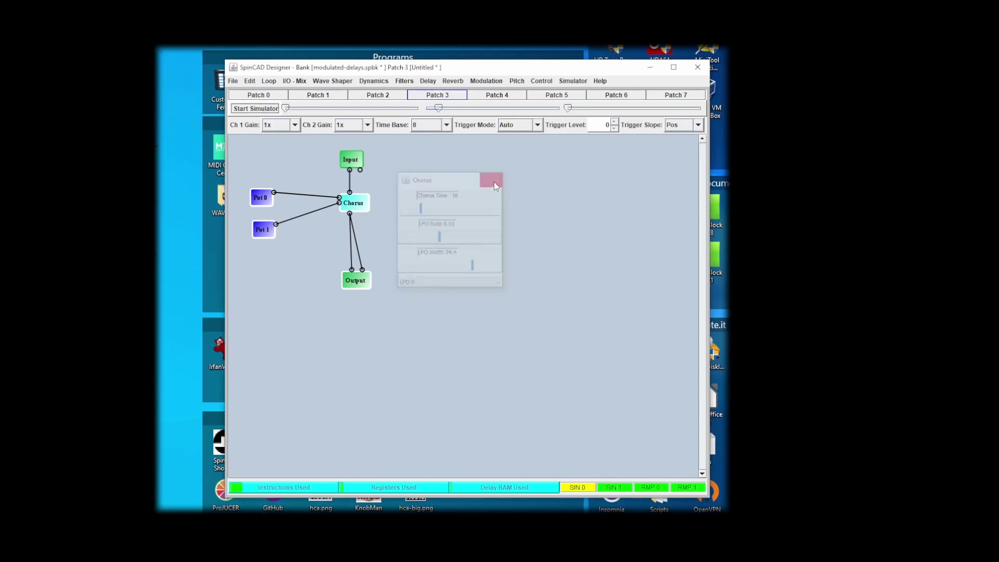
Run the level-view simulation, sweeping Pot 1 up and then back down slightly.
click(255, 108)
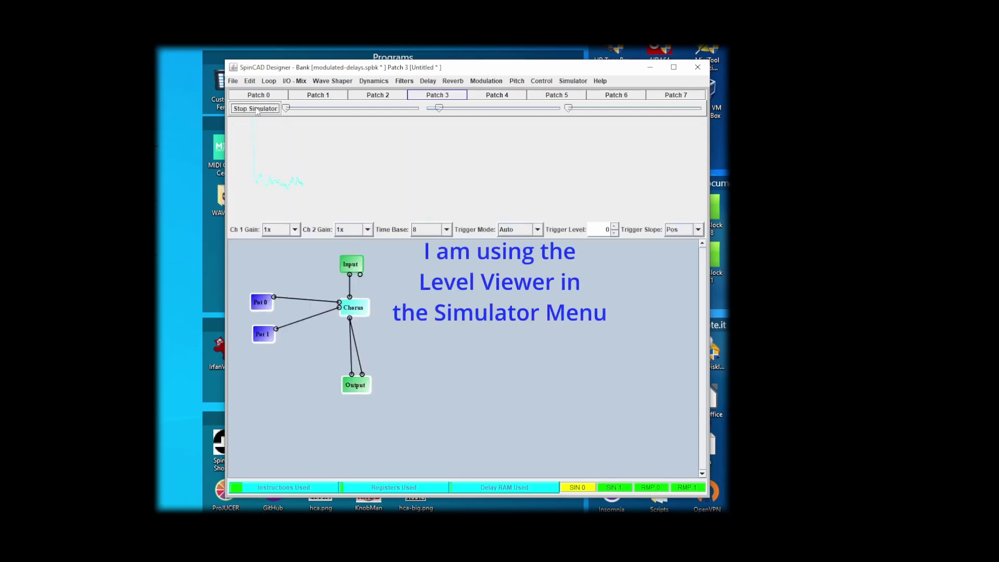
mouse_move(288, 111)
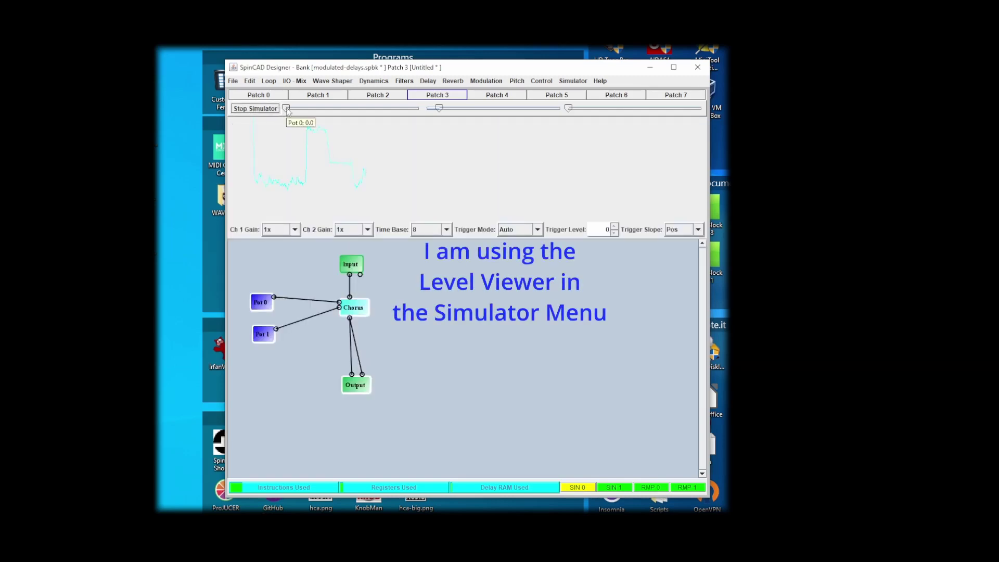
mouse_move(441, 110)
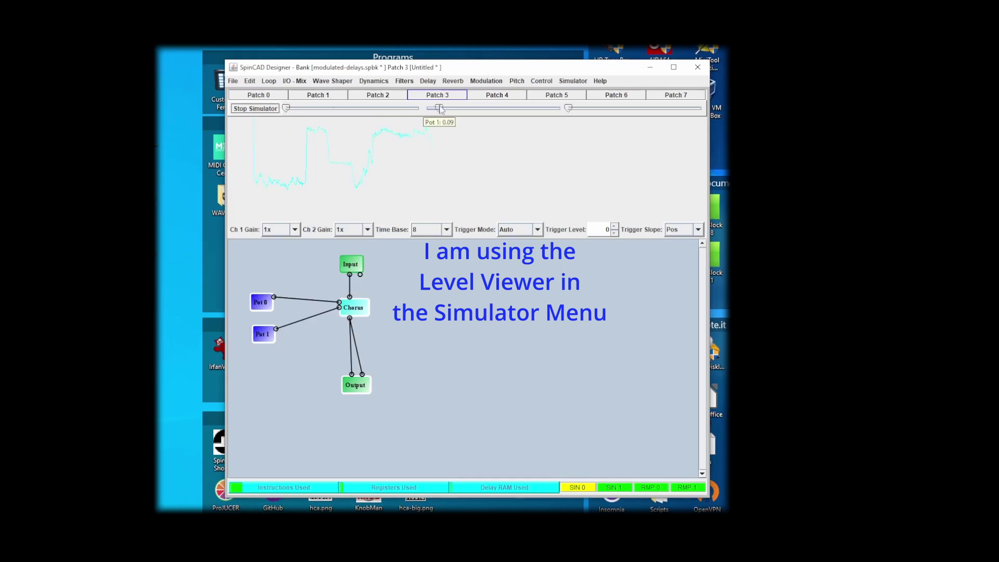
drag(439, 109, 492, 112)
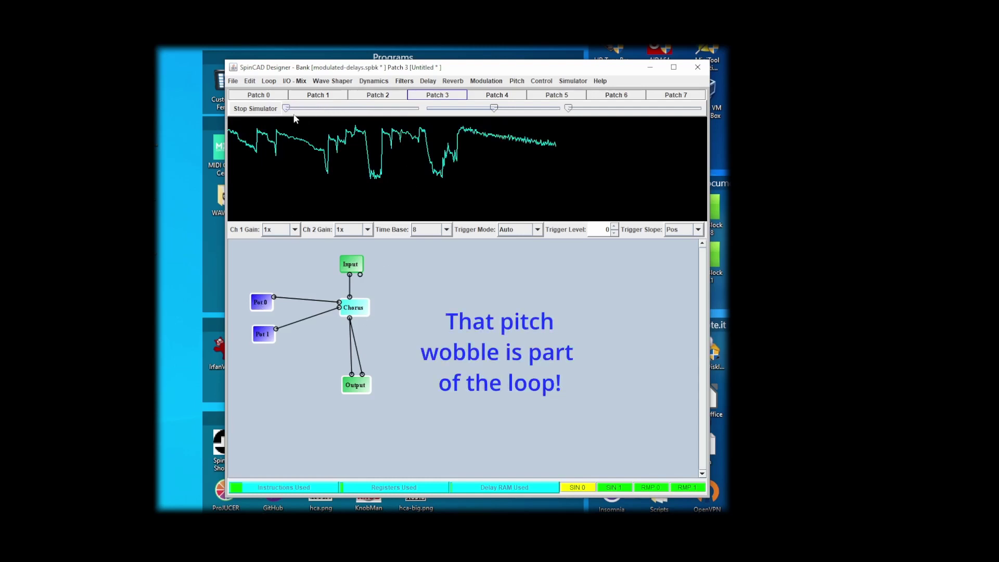
mouse_move(289, 114)
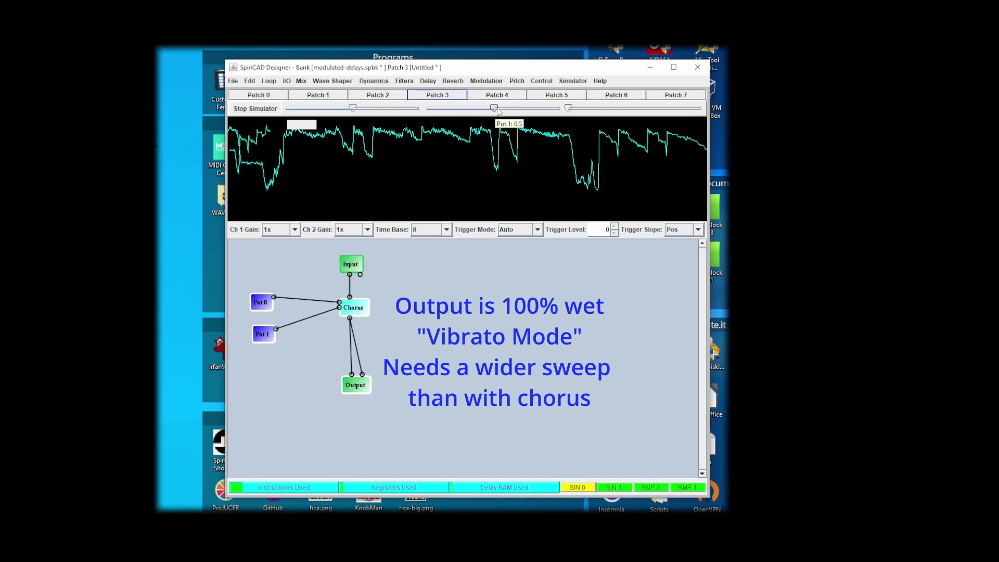
drag(496, 110, 451, 121)
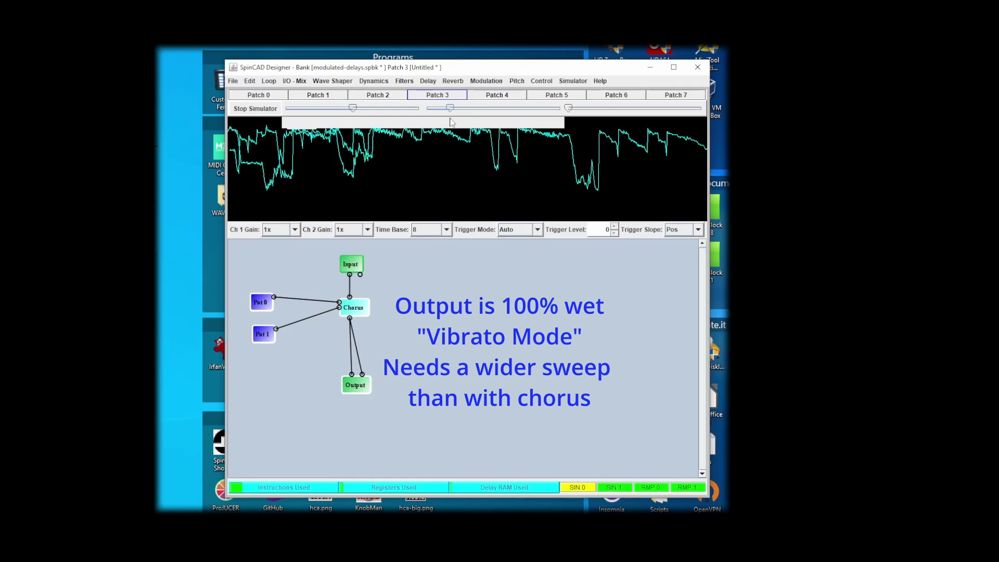
drag(451, 122, 449, 123)
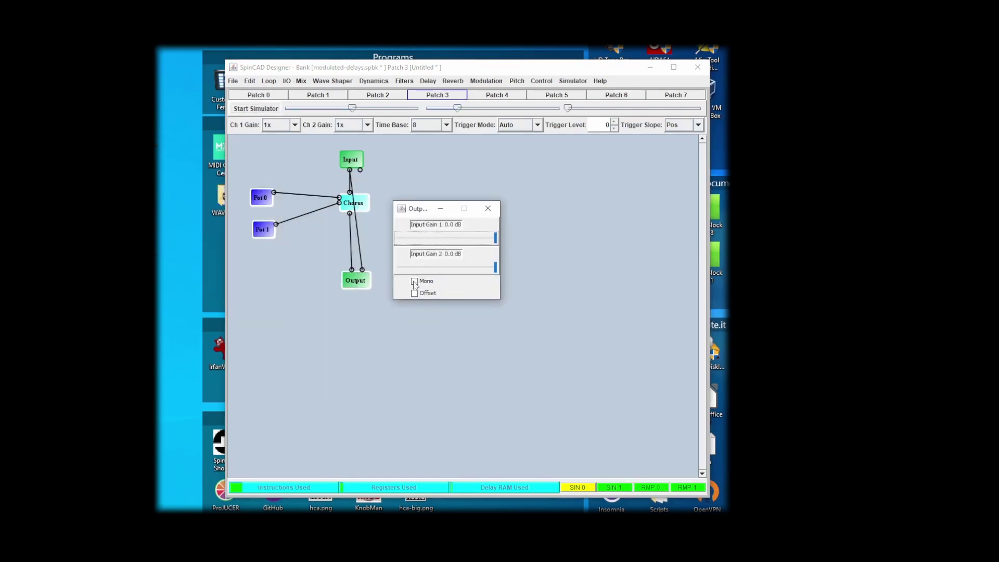
Tick Mono in the Output block's settings.
click(414, 282)
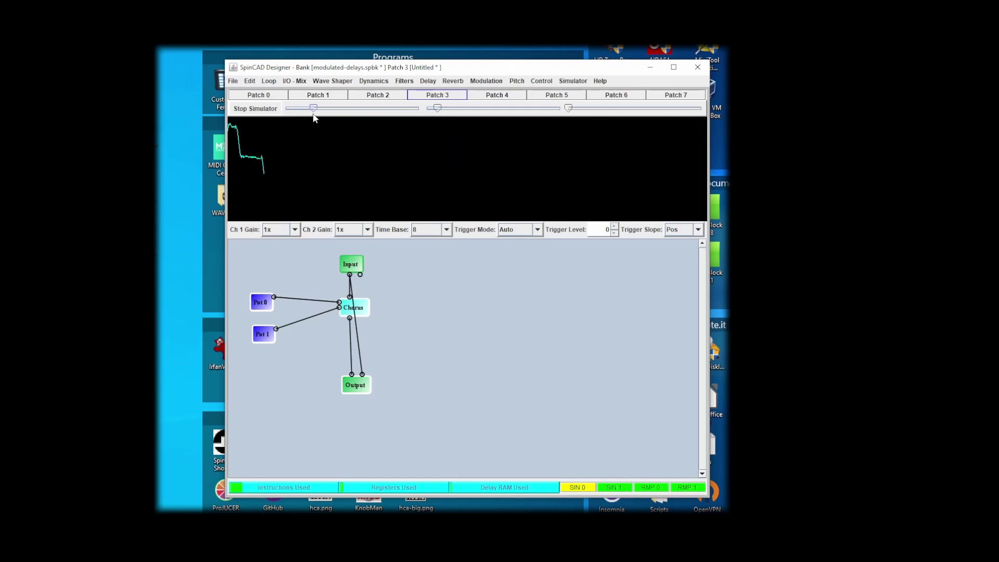
Stop the simulator after auditioning the patch.
click(271, 111)
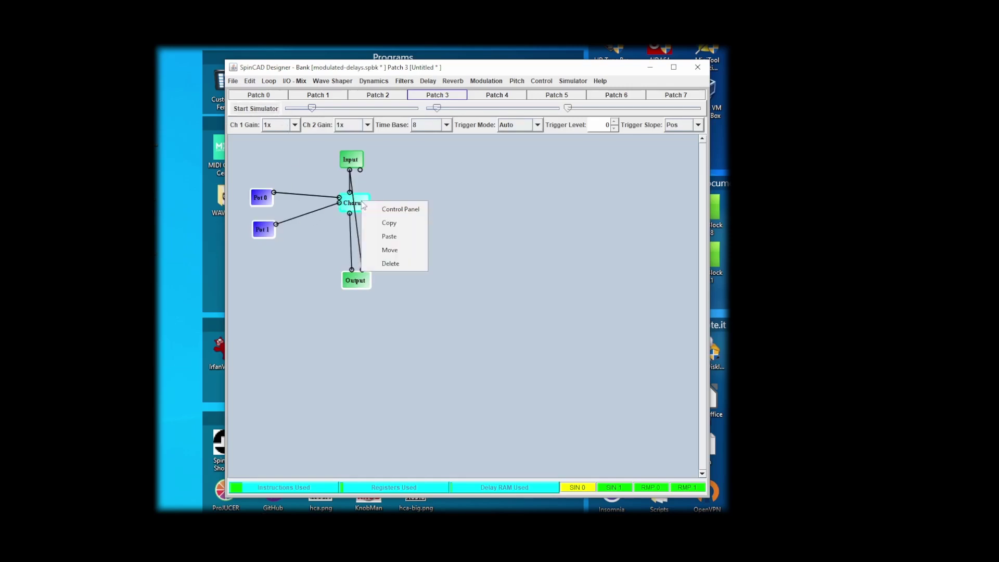
Lower the Chorus LFO Rate to 4.00.
click(390, 207)
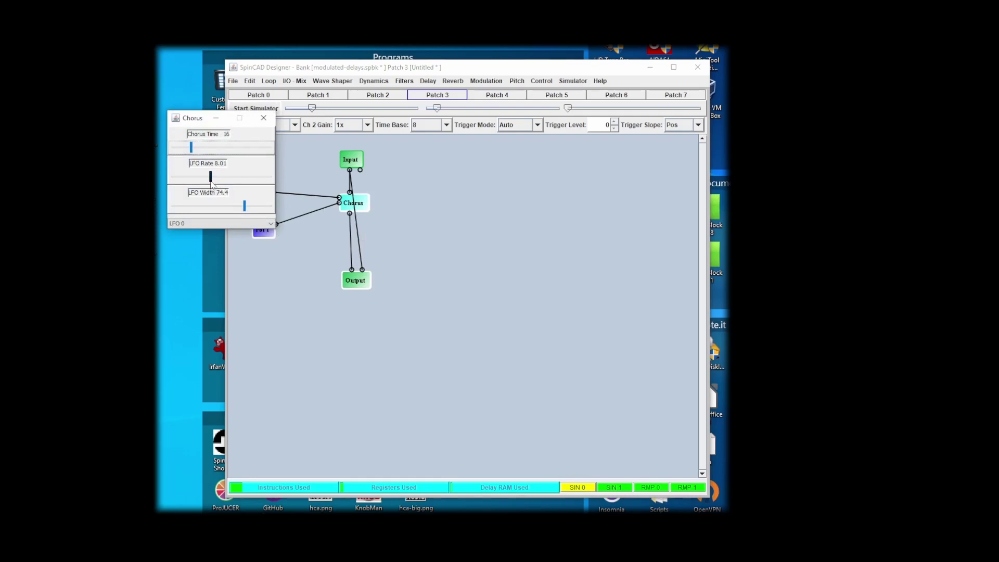
drag(212, 180, 194, 188)
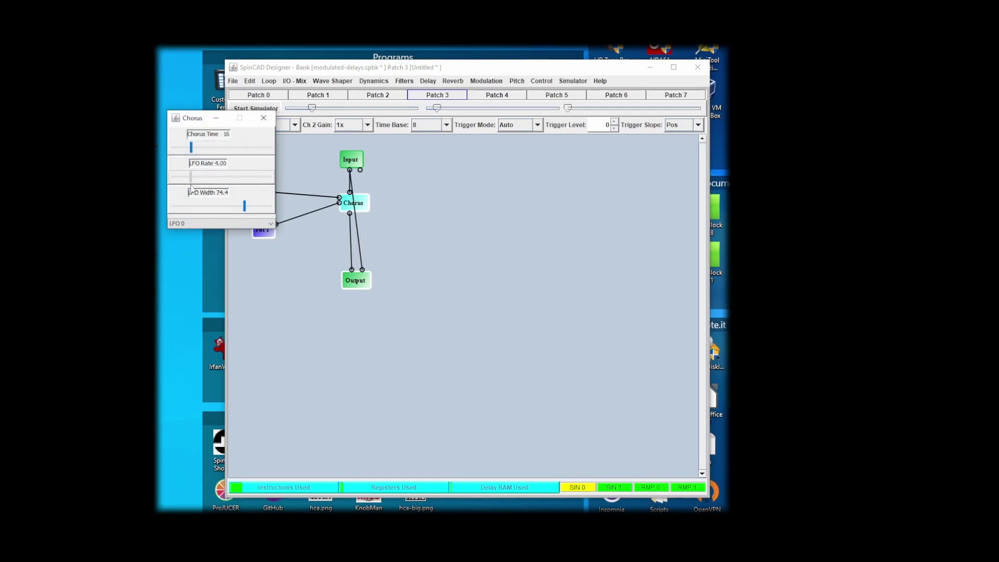
click(263, 118)
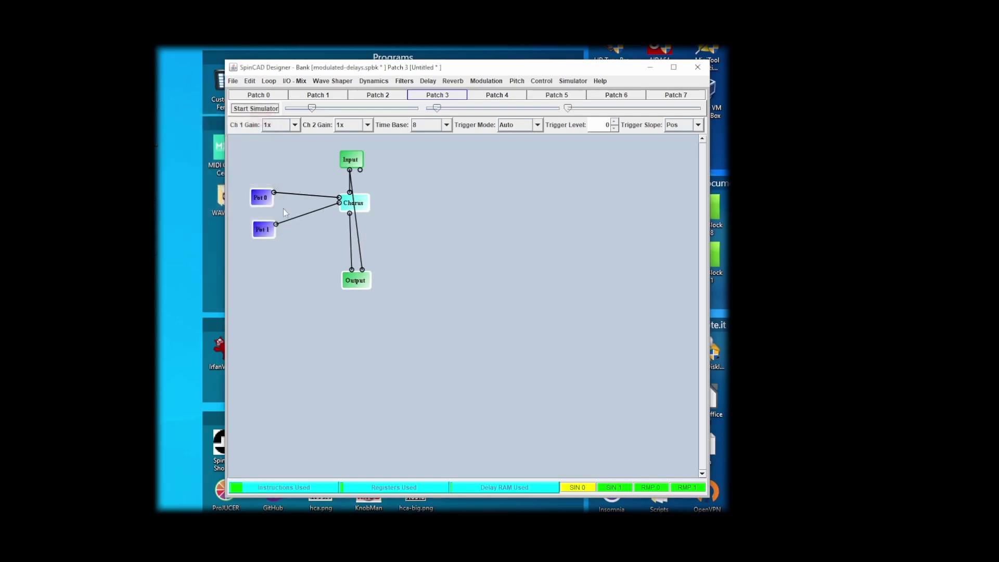
Move Pot 1 lower and place a Scale/Offset block between Pot 0 and the Chorus.
drag(265, 232, 283, 290)
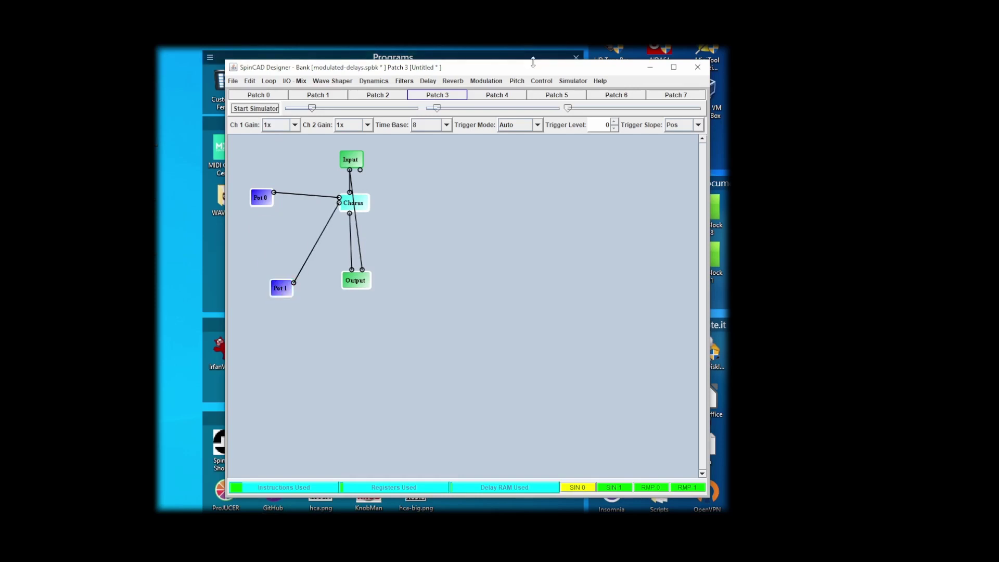
click(541, 82)
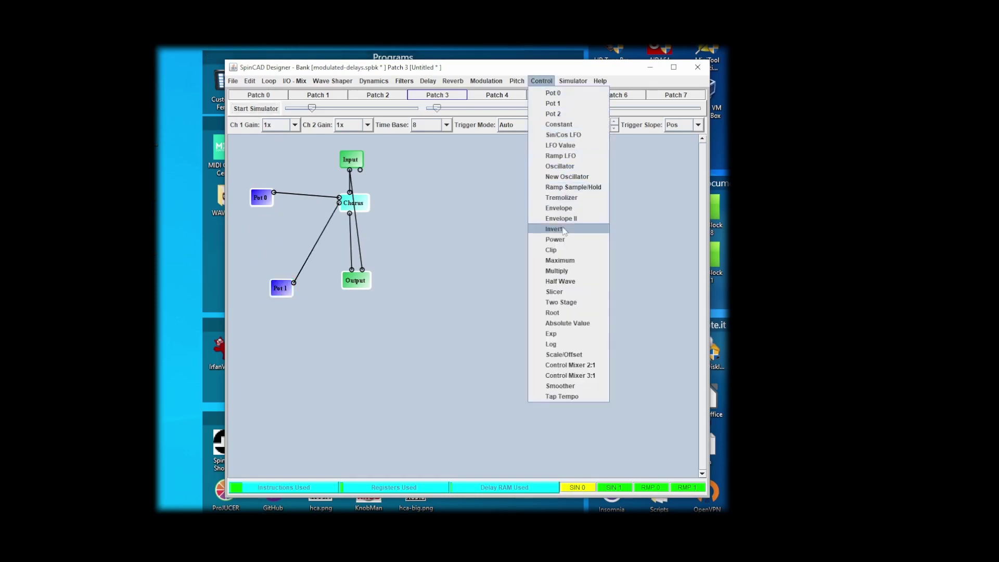
click(571, 355)
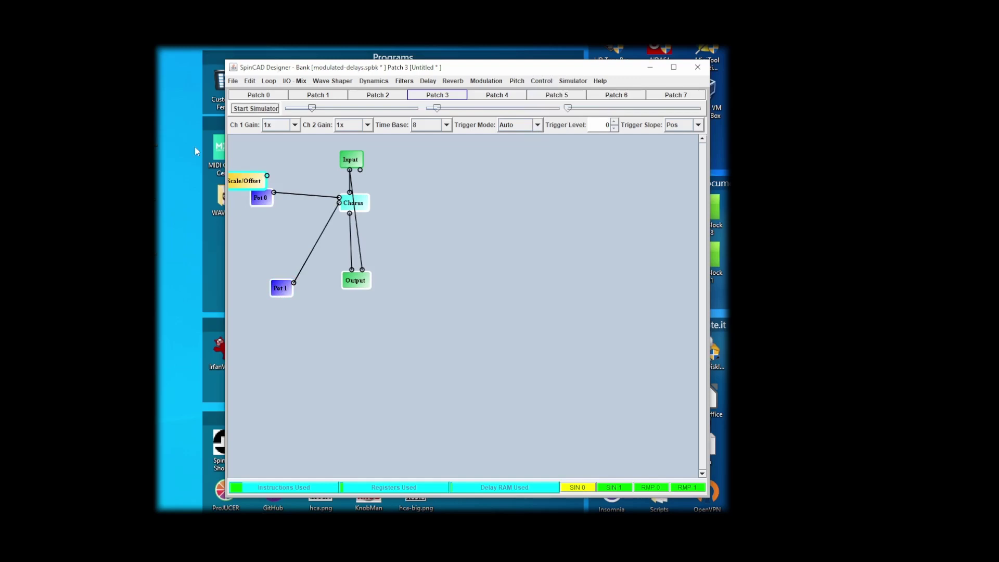
click(290, 205)
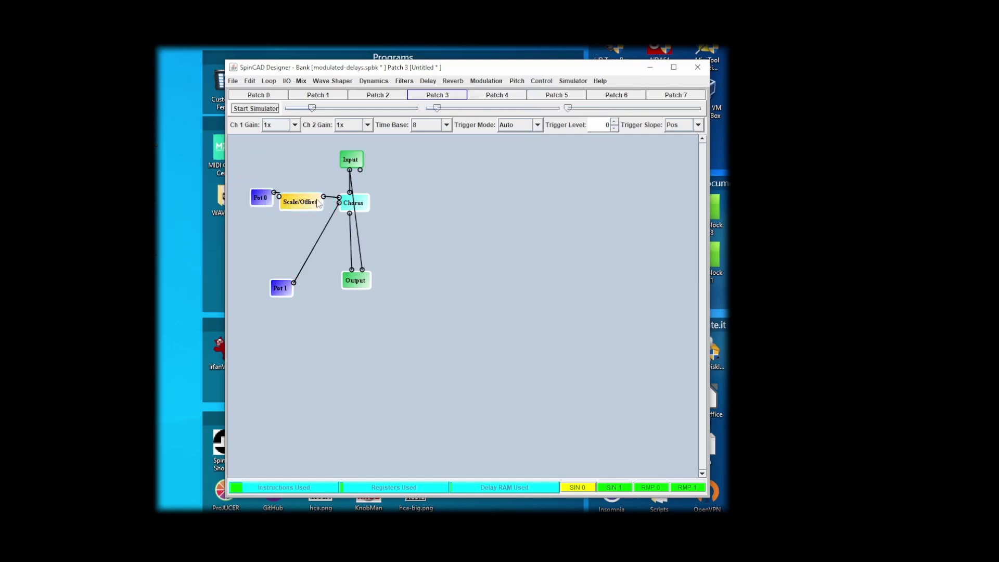
Open the Scale/Offset block's Control Panel.
right_click(304, 207)
click(333, 214)
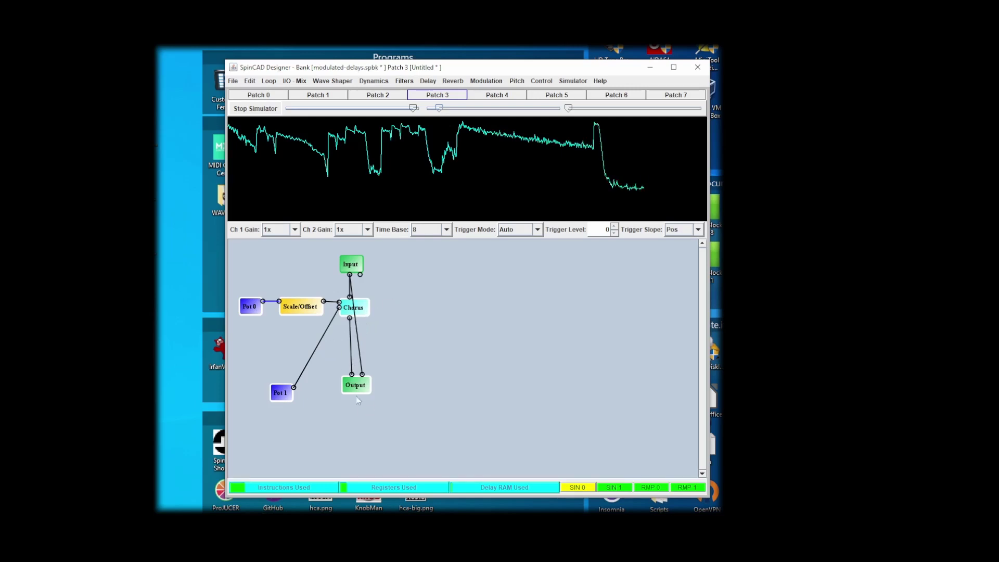
Wire a second Scale/Offset from Pot 0 into the Chorus, inverted to Output Low 1.00, High 0.31.
click(351, 267)
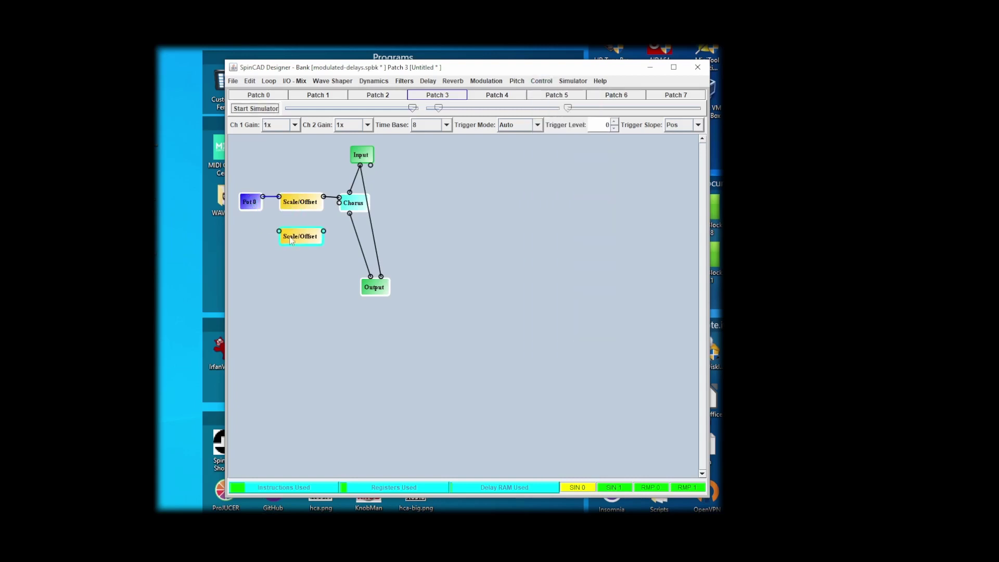
click(293, 237)
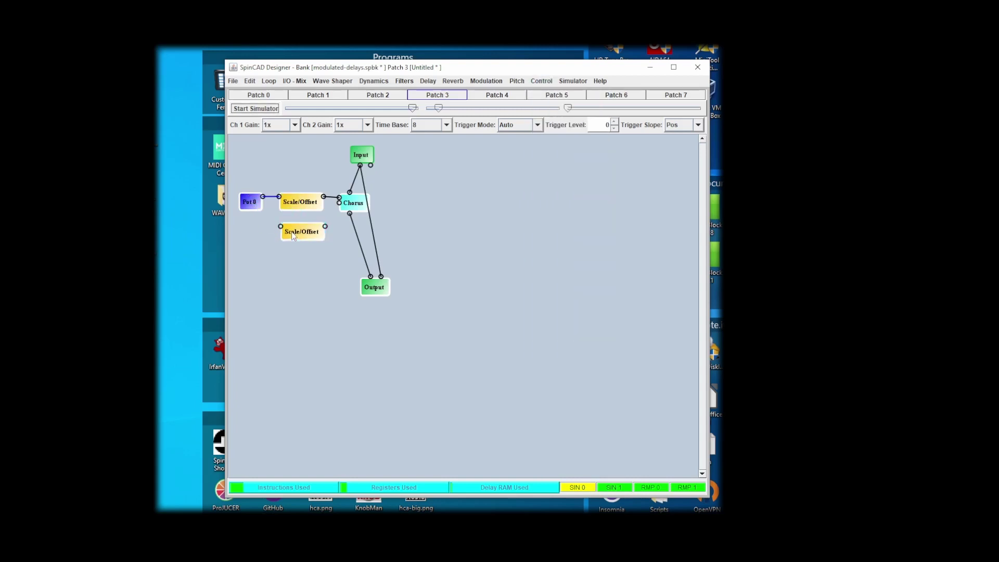
click(263, 196)
click(280, 226)
click(325, 227)
click(339, 203)
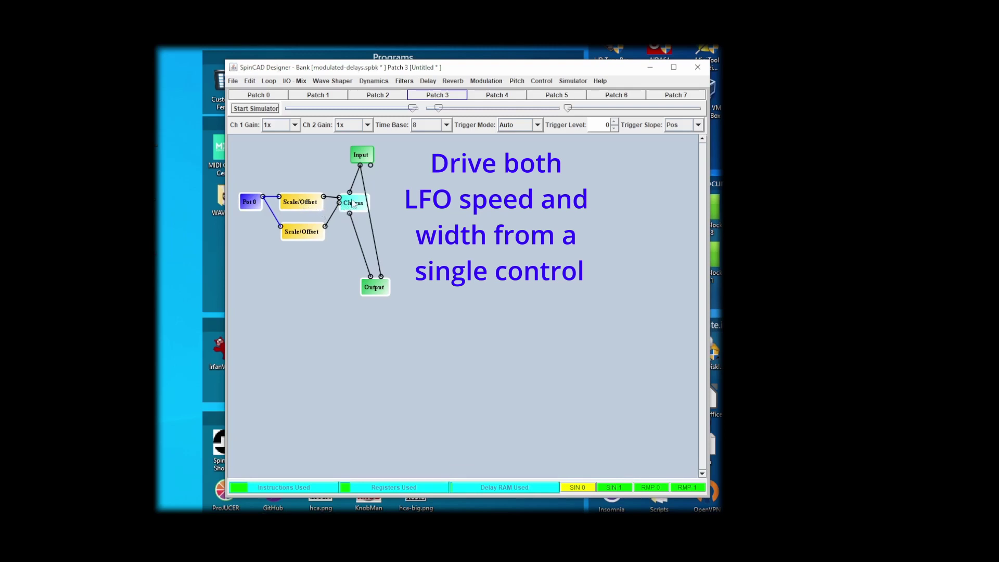
right_click(300, 205)
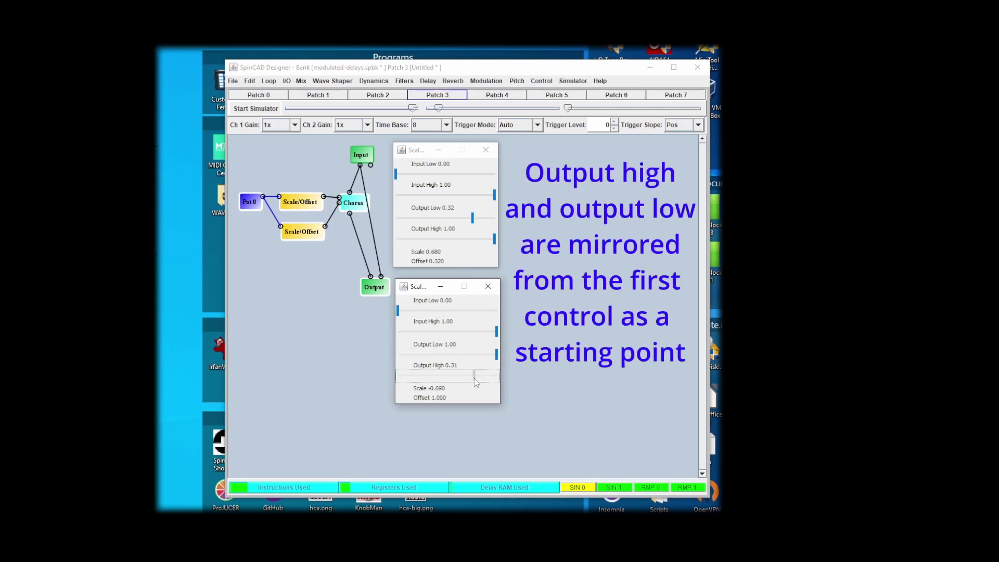
Set the lower Scale/Offset's Output High slider to 0.32.
click(269, 110)
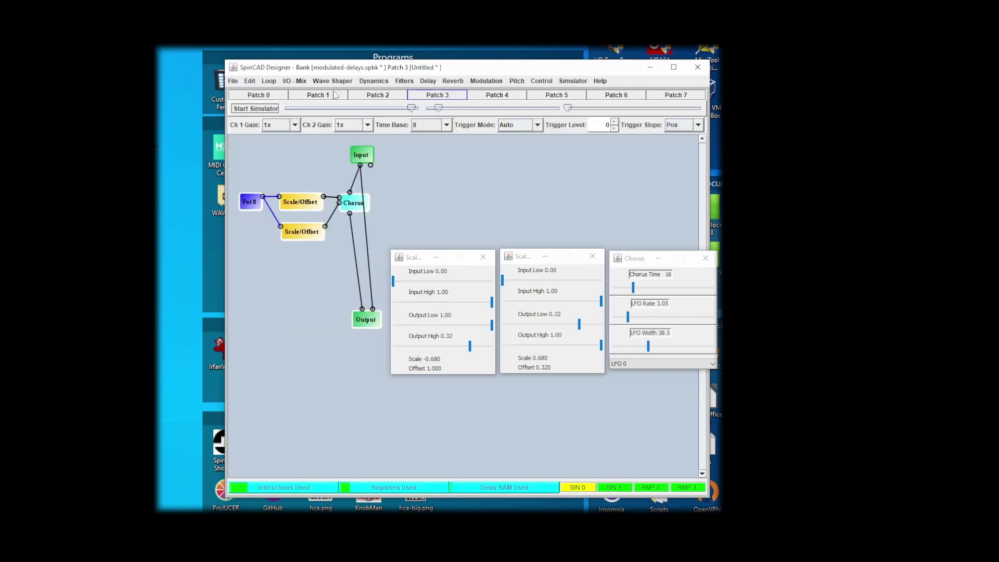
Add a Mixer 2-1x2 block above Output, move Output beneath it and wire the mixer to Output.
click(292, 82)
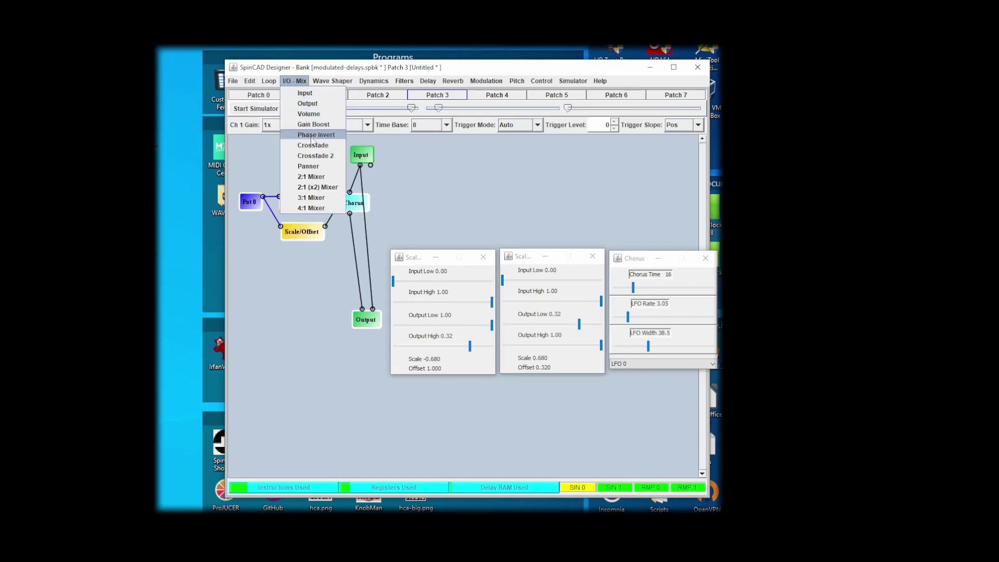
click(316, 187)
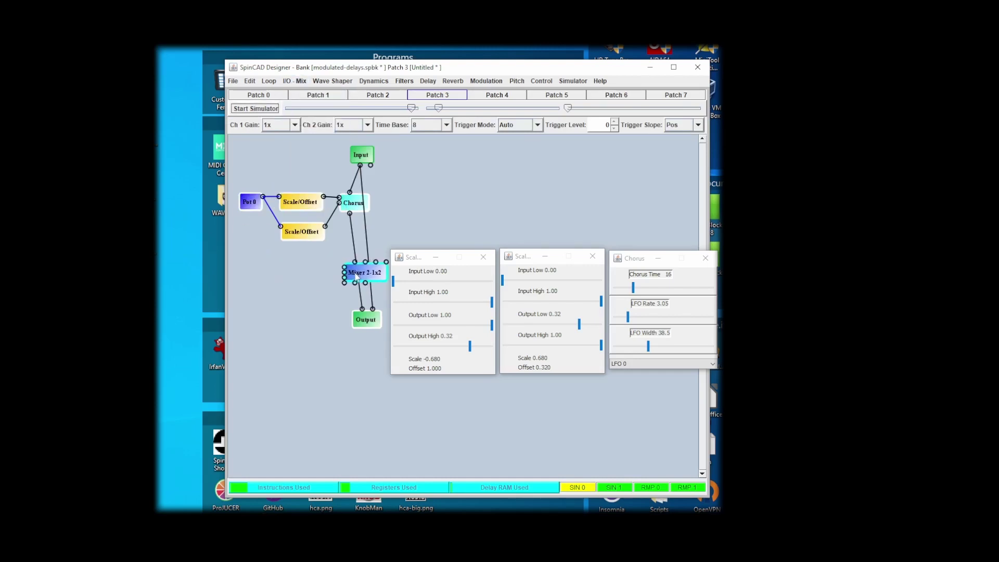
click(354, 279)
drag(367, 323, 361, 340)
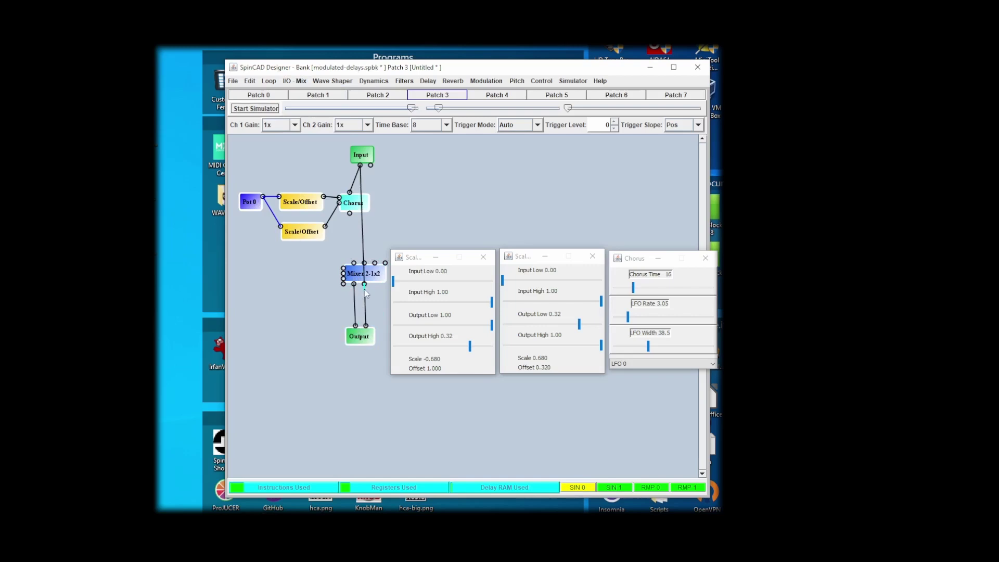
click(365, 326)
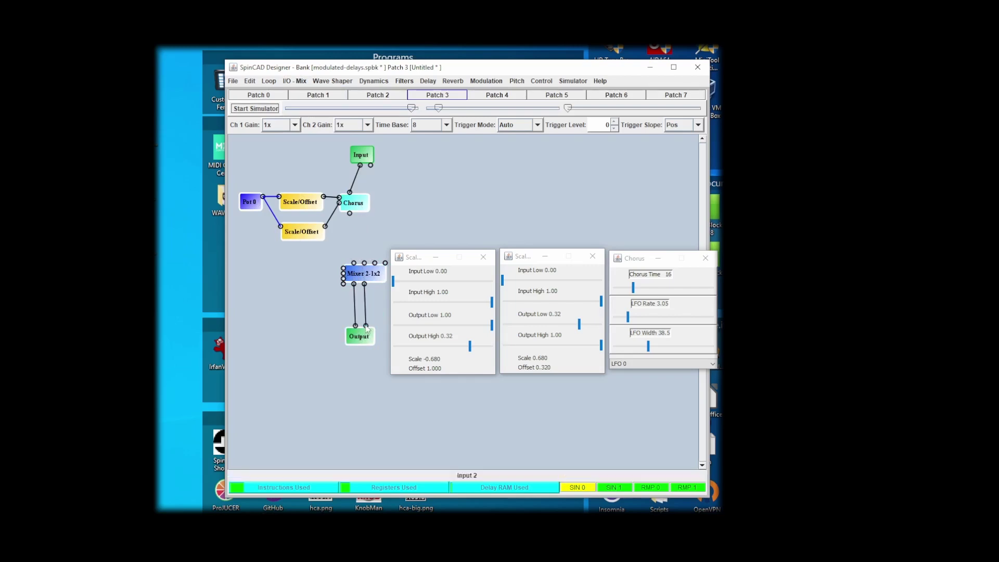
Wire the Input block's output to the mixer's top and left inputs.
click(361, 166)
click(375, 264)
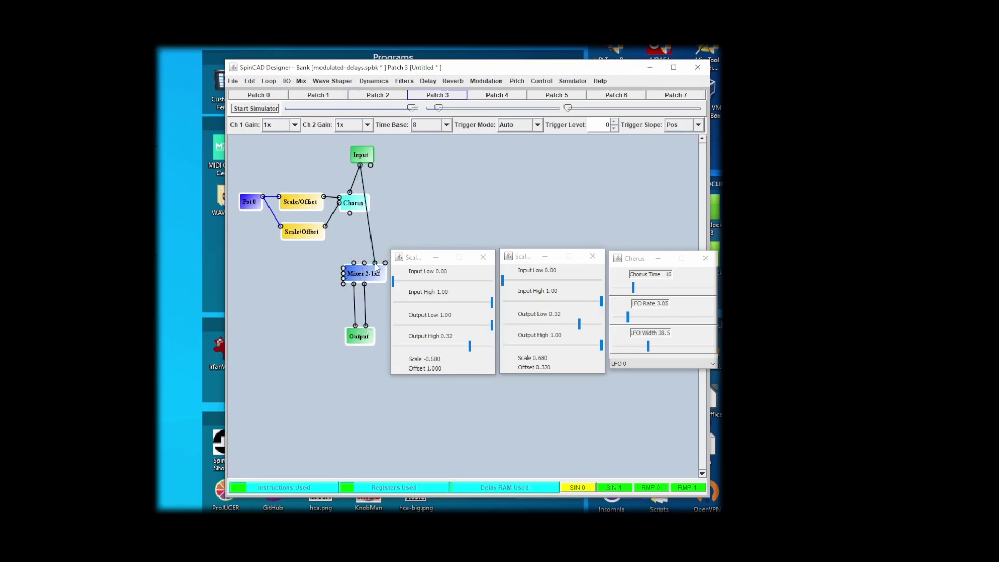
click(360, 165)
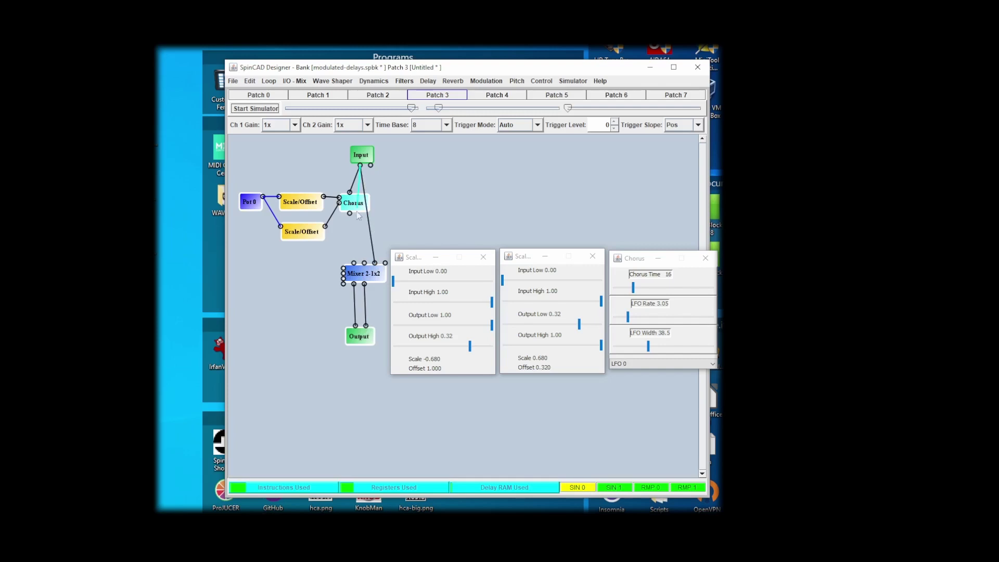
click(354, 262)
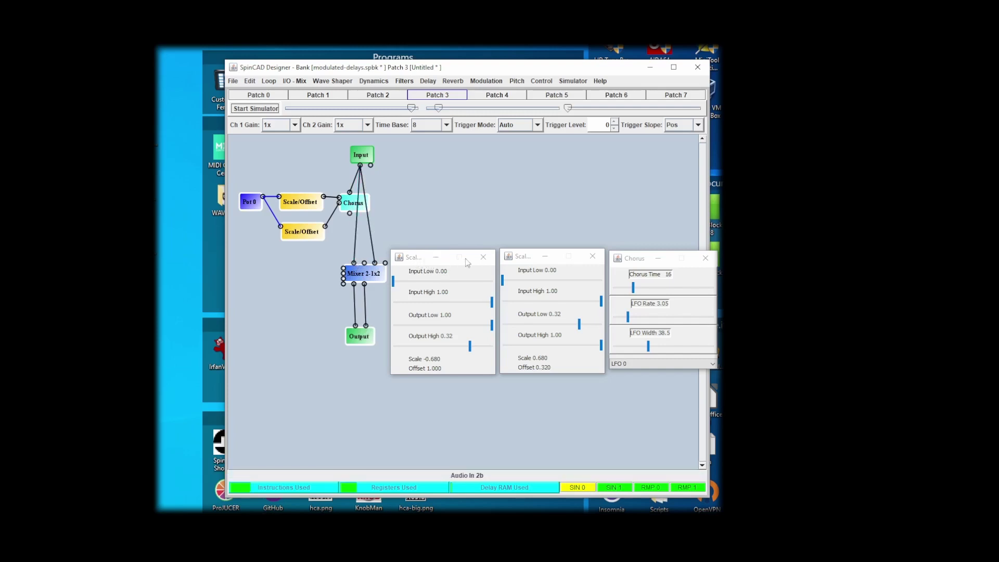
Close both Scale/Offset and the Chorus parameter windows, and shift the Chorus block up-right.
click(483, 257)
click(592, 256)
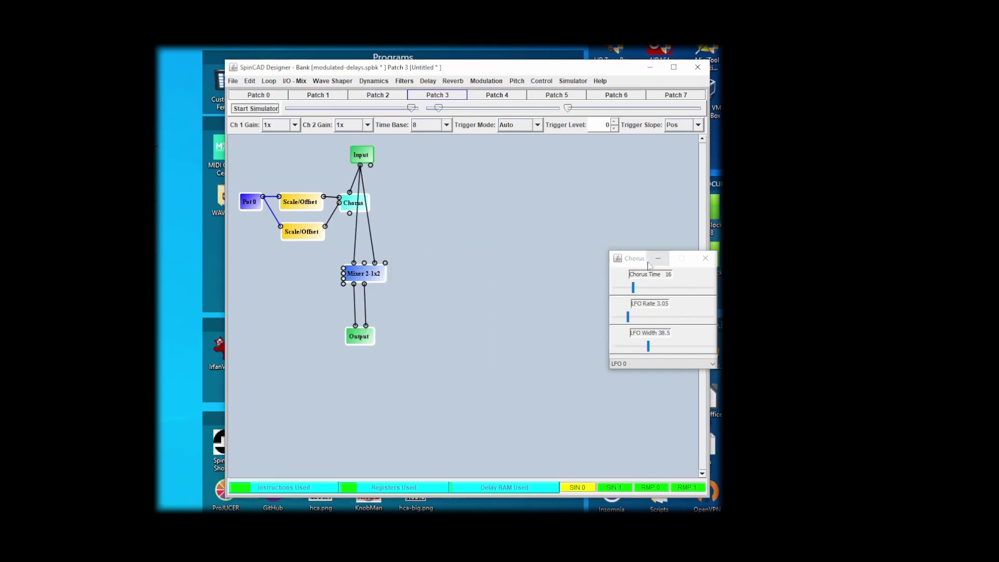
click(705, 258)
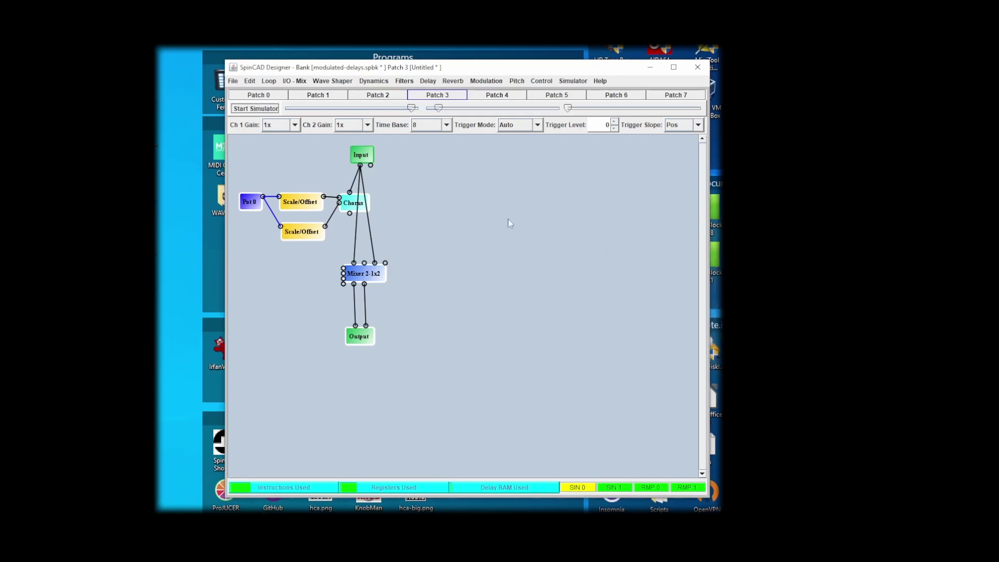
click(349, 213)
drag(363, 208, 375, 205)
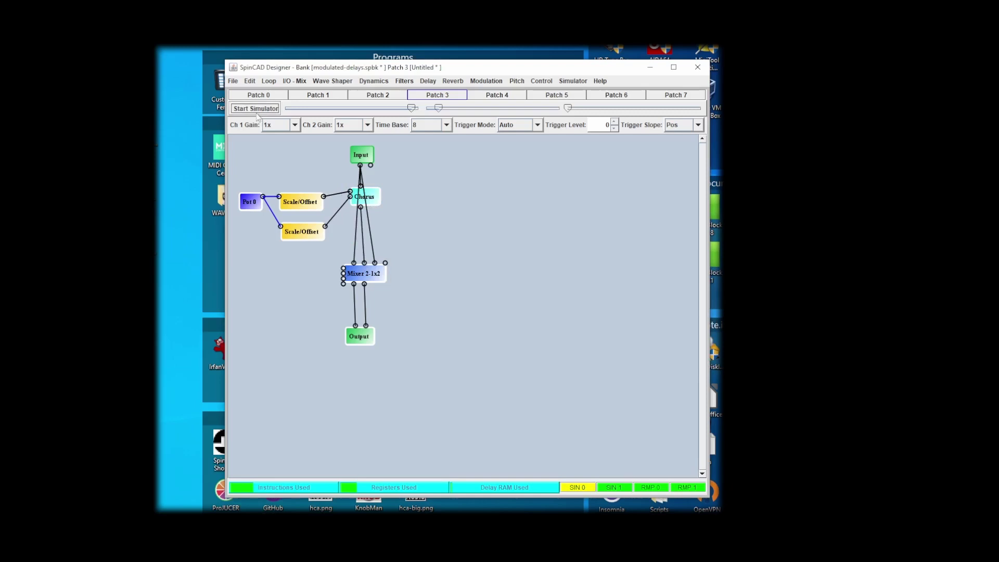
Add a Phase Invert block beside the Chorus and wire its output to the mixer's right input.
click(291, 81)
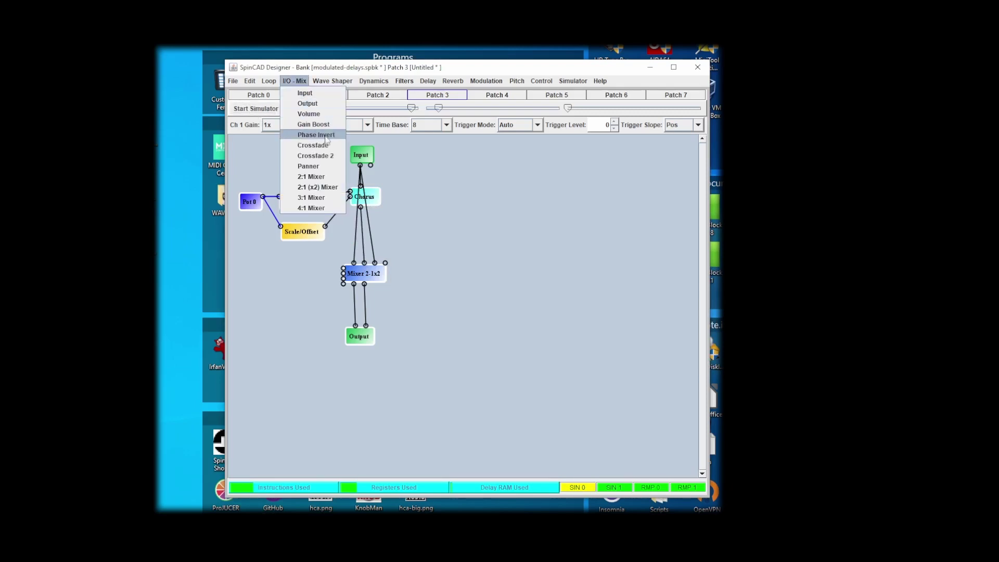
click(302, 136)
click(382, 233)
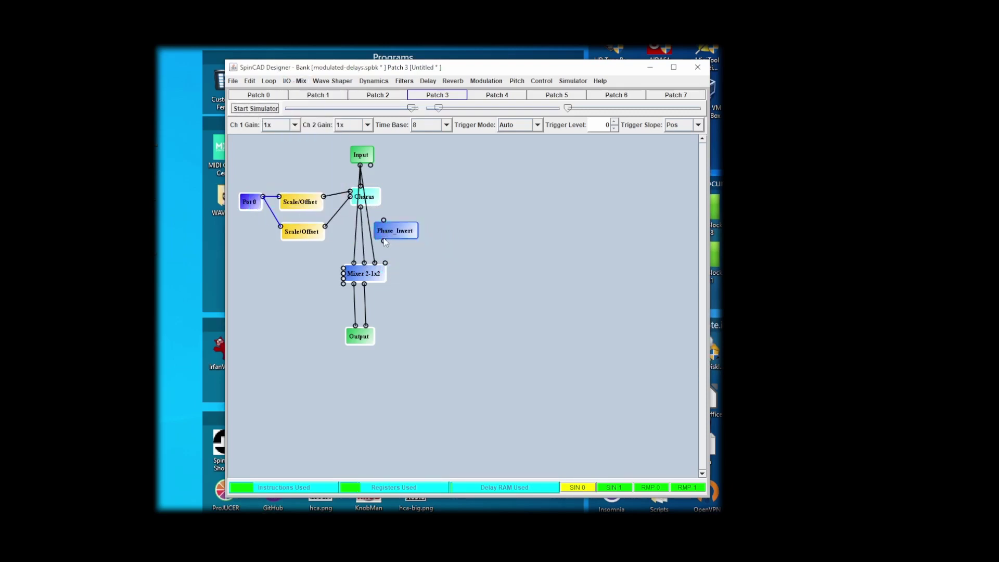
click(384, 241)
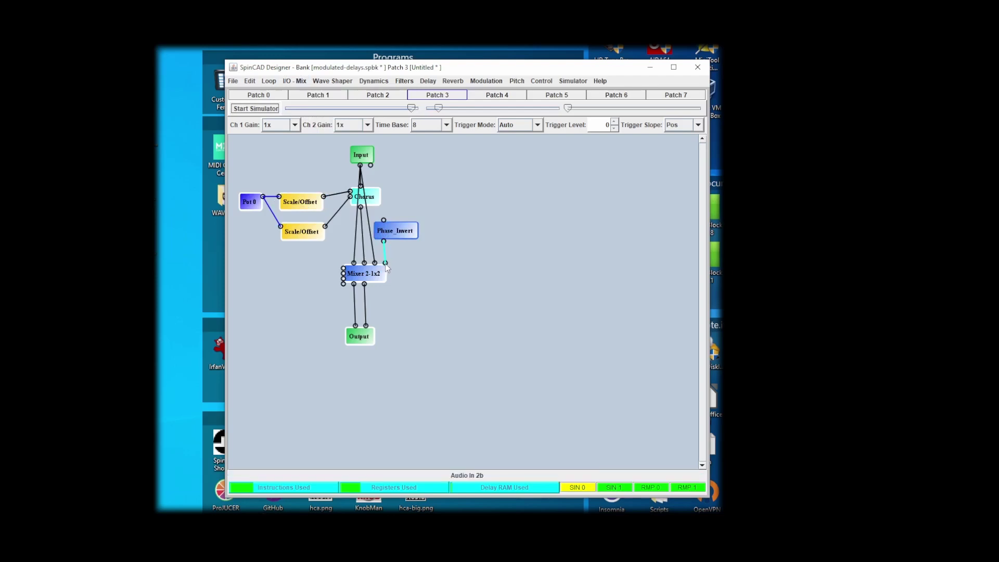
click(385, 262)
Feed the Chorus output into Phase Invert's input and open the Output block's Control Panel.
click(384, 221)
click(361, 207)
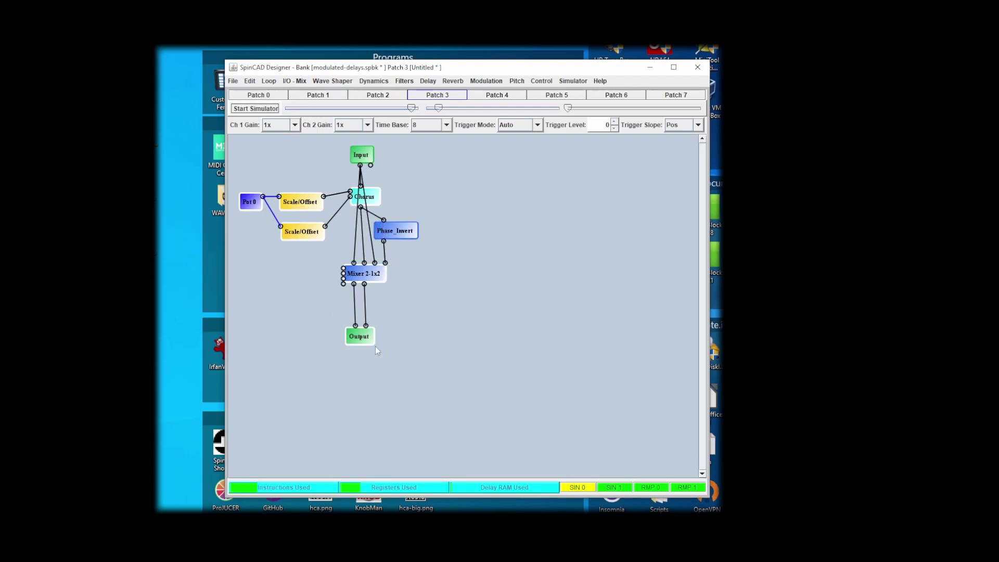
right_click(363, 339)
click(386, 346)
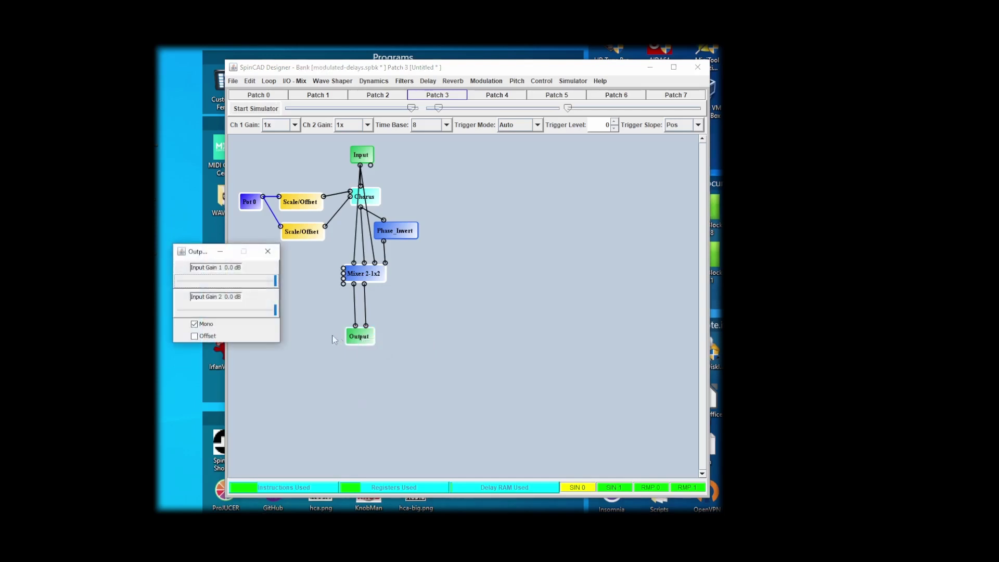
Uncheck Mono on the Output block's control panel.
click(195, 324)
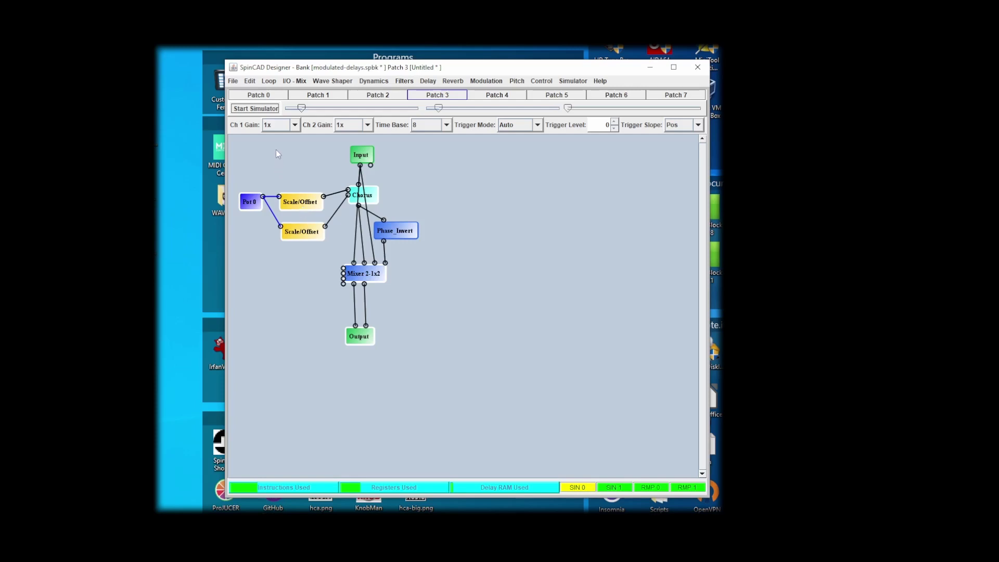
Move the Mixer and Output blocks lower together and nudge the Chorus block down-right.
drag(326, 259, 421, 372)
drag(376, 288, 370, 361)
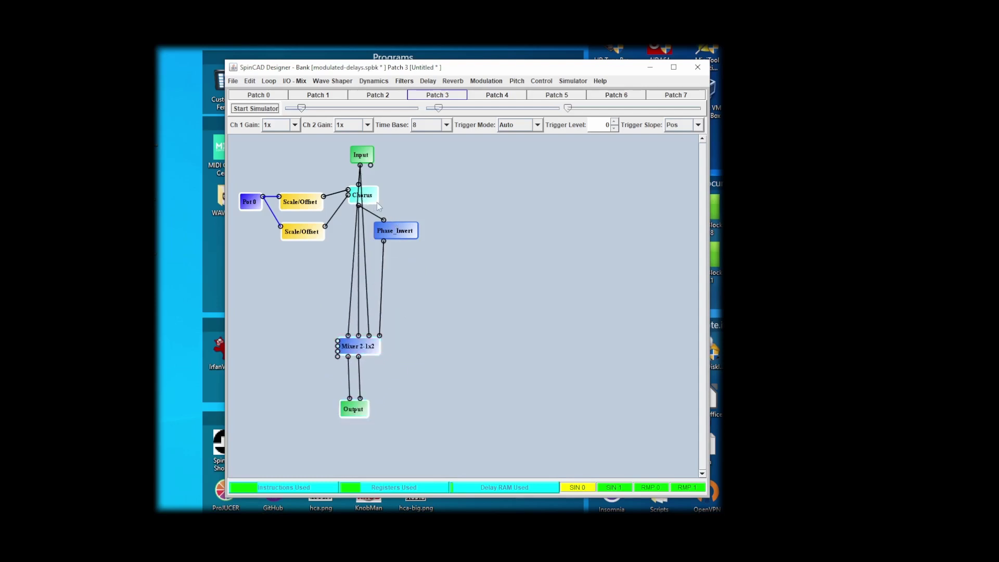
drag(367, 203, 372, 212)
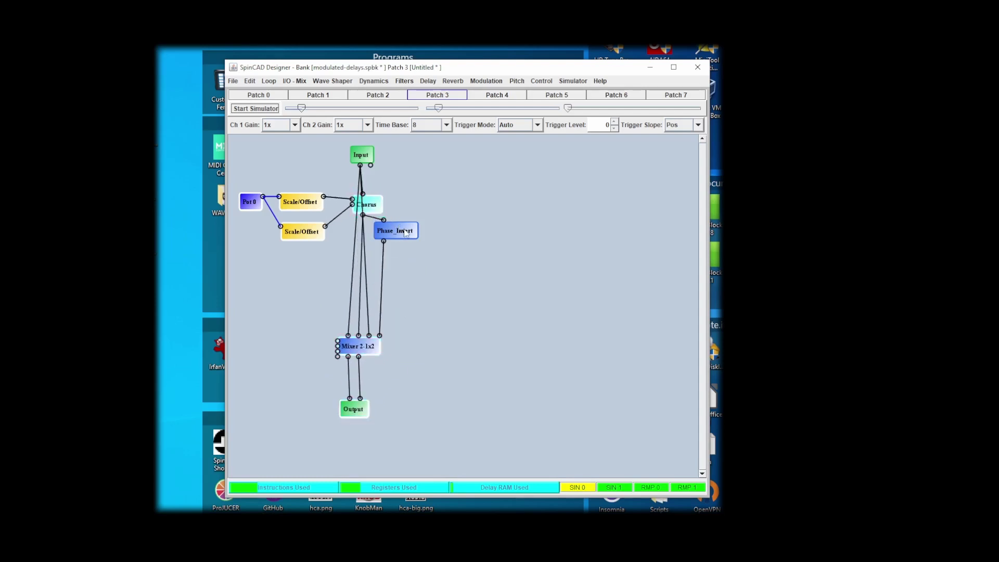
Delete the Phase Invert and Chorus blocks and place a 4-voice Chorus below the Input.
right_click(407, 233)
click(423, 280)
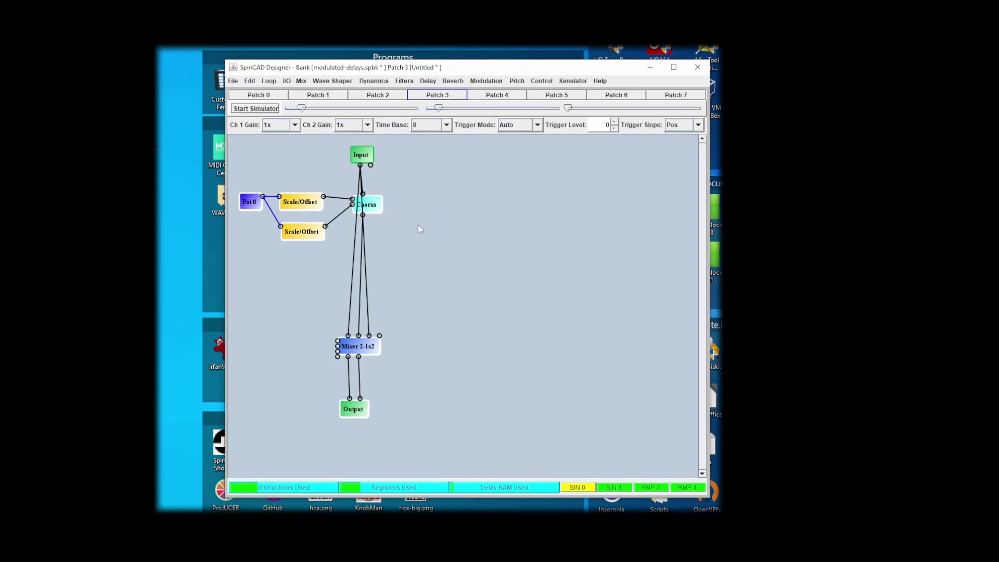
right_click(378, 209)
click(419, 271)
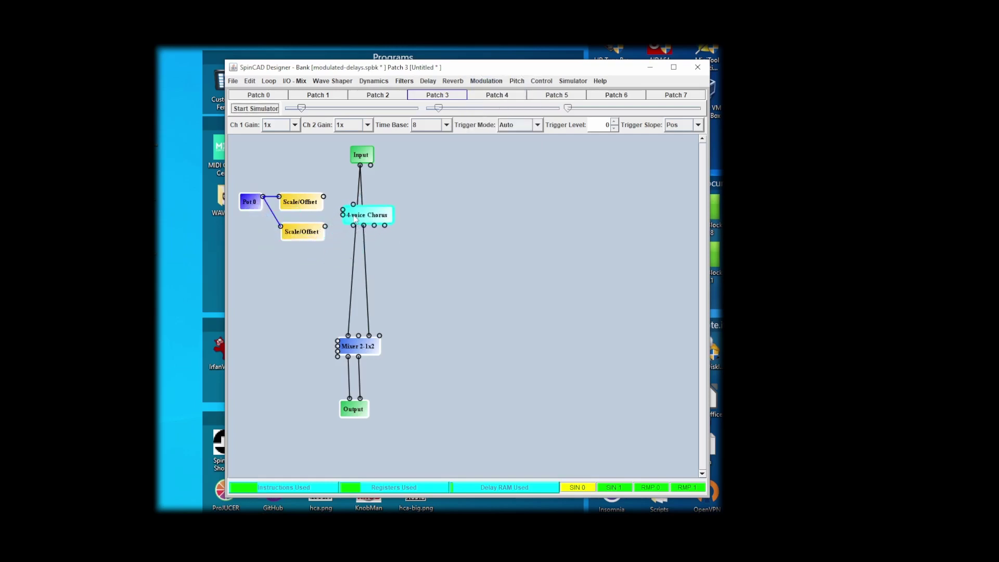
click(351, 219)
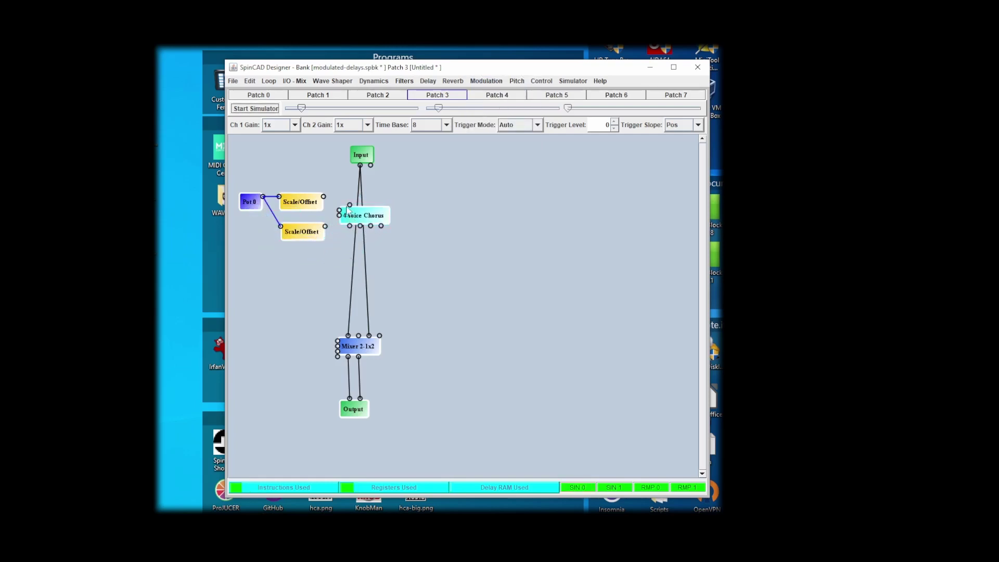
Wire the Input into the 4-voice Chorus and the upper Scale/Offset into its control input.
drag(350, 205, 361, 168)
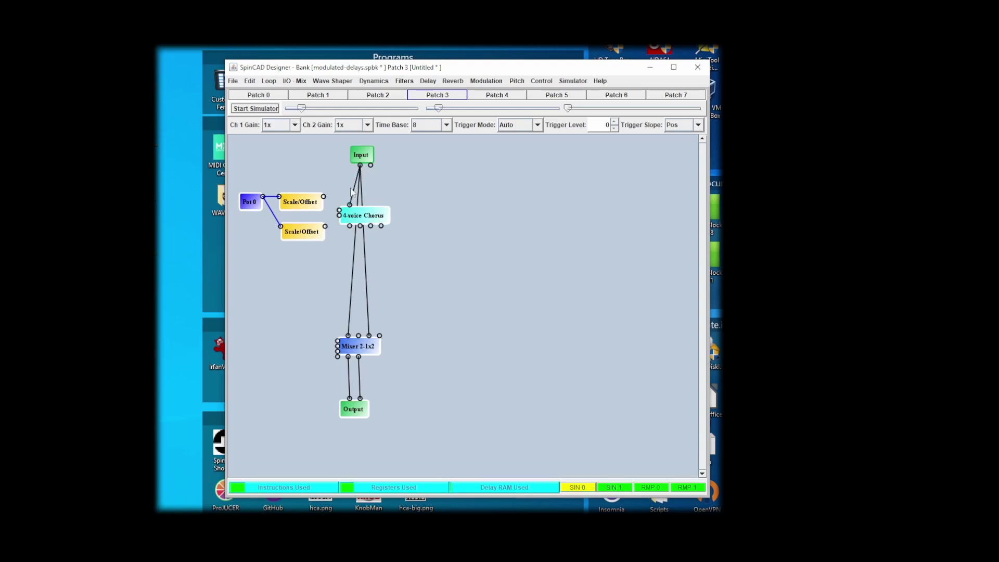
drag(338, 211, 348, 336)
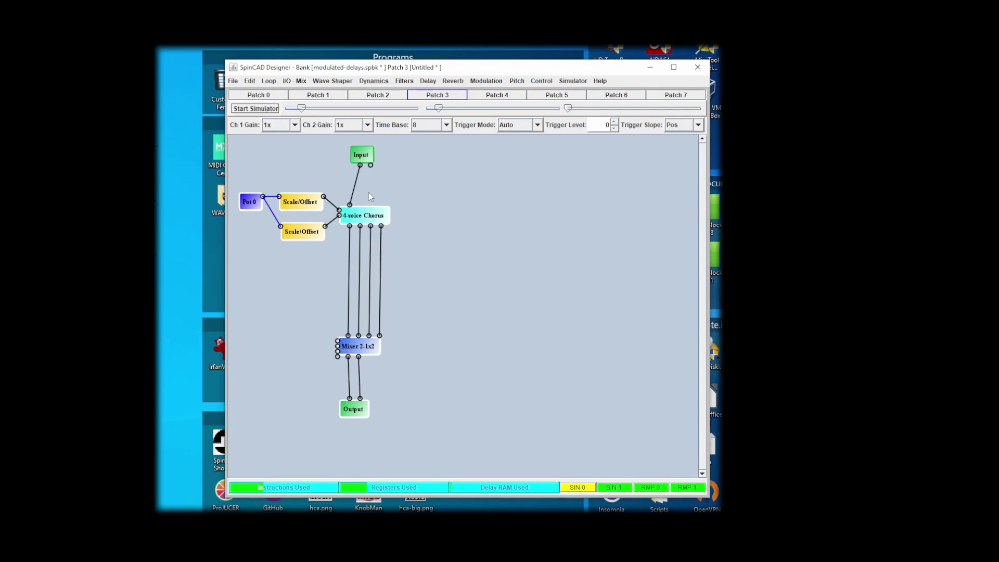
Raise the 4-voice Chorus LFO_Rate from 0.8 to 4.7 in its control panel.
right_click(370, 220)
click(401, 224)
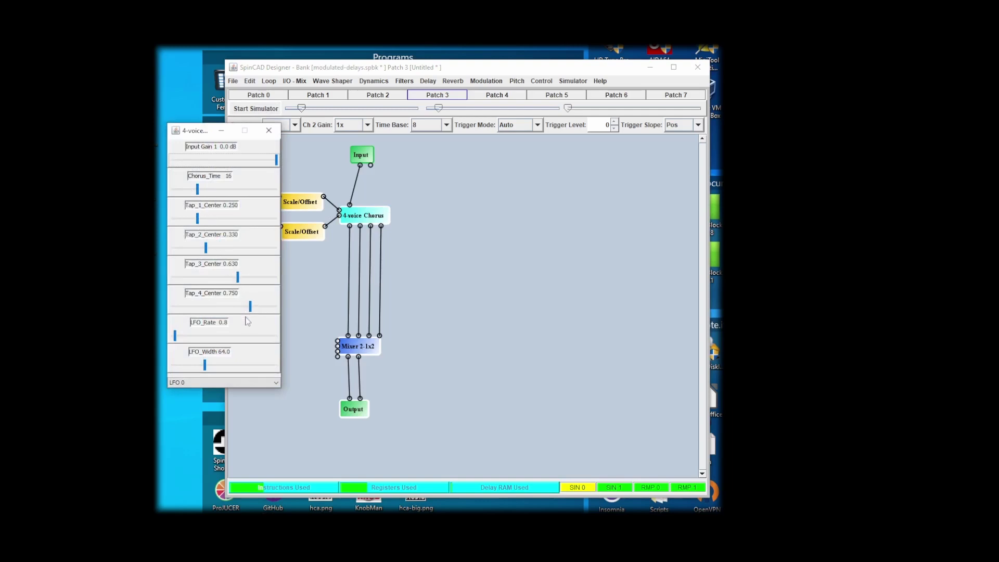
drag(173, 338, 191, 348)
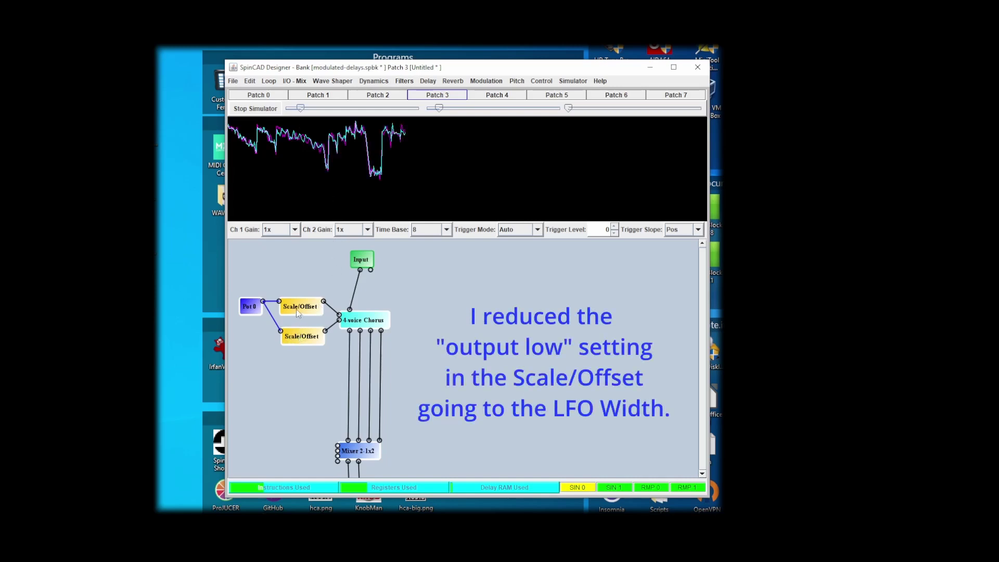
right_click(297, 312)
key(Escape)
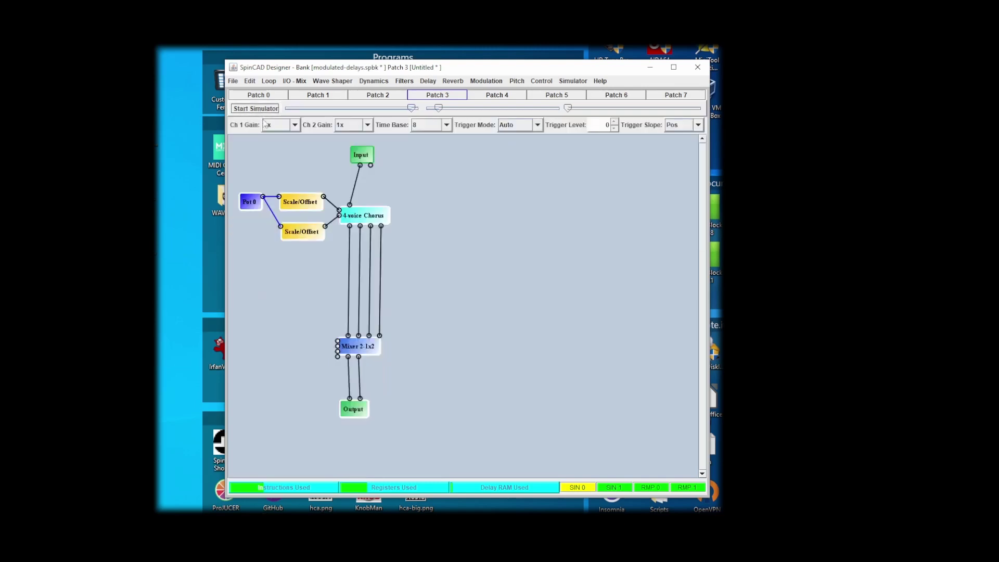
Set the 4-voice Chorus to Chorus_Time 20, LFO_Rate 3.7, LFO_Width 47.3, and run the simulator.
right_click(306, 233)
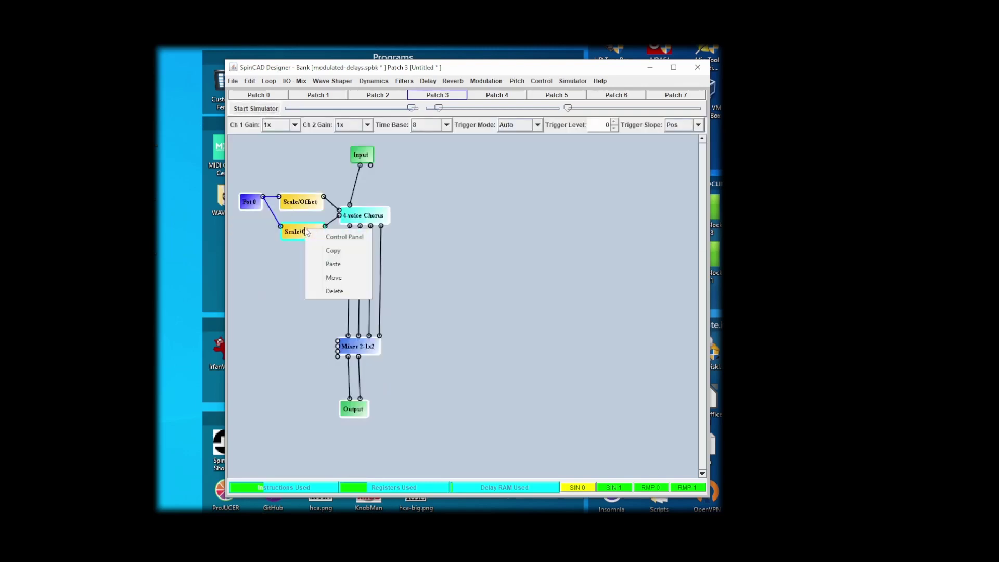
click(360, 220)
right_click(360, 220)
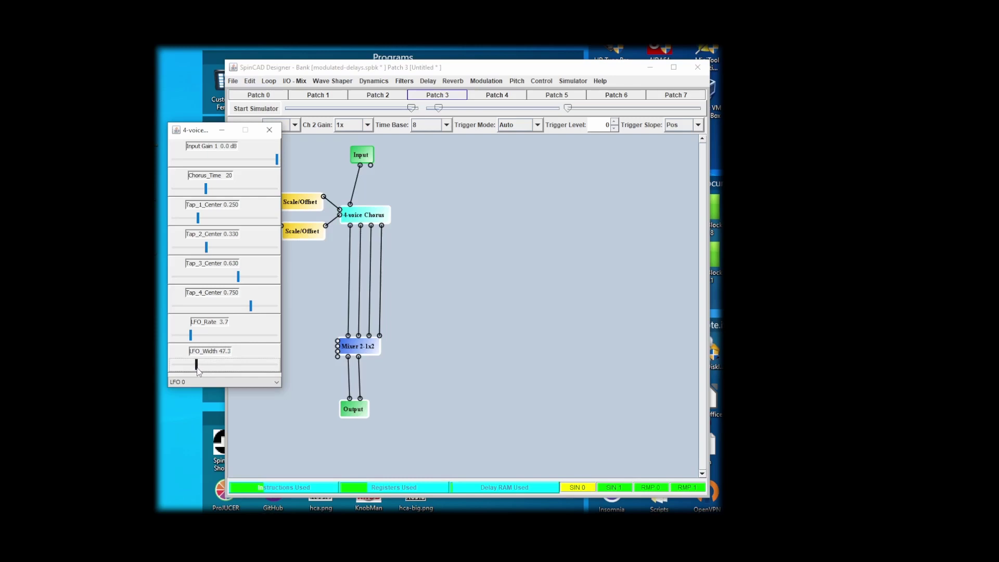
click(255, 109)
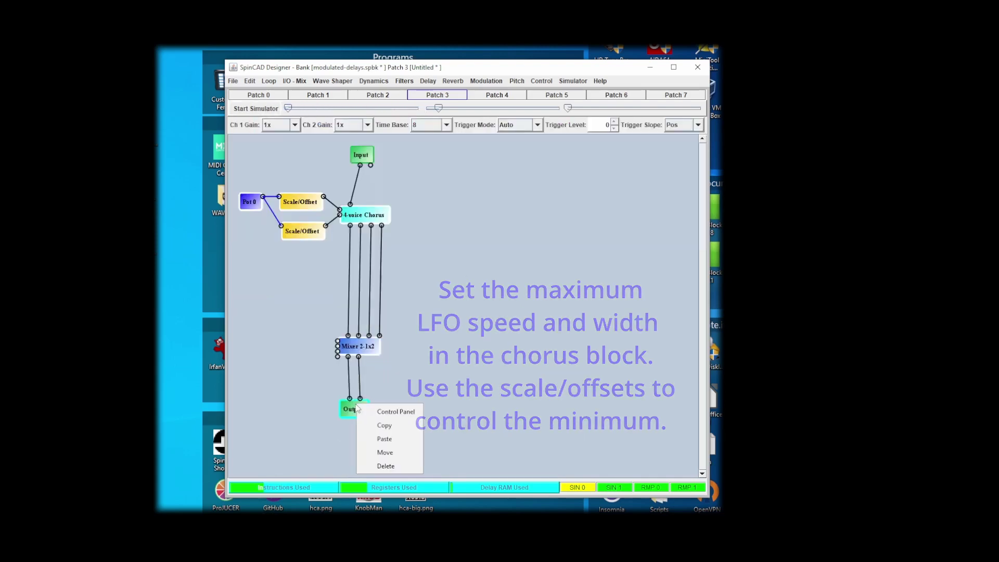
click(385, 412)
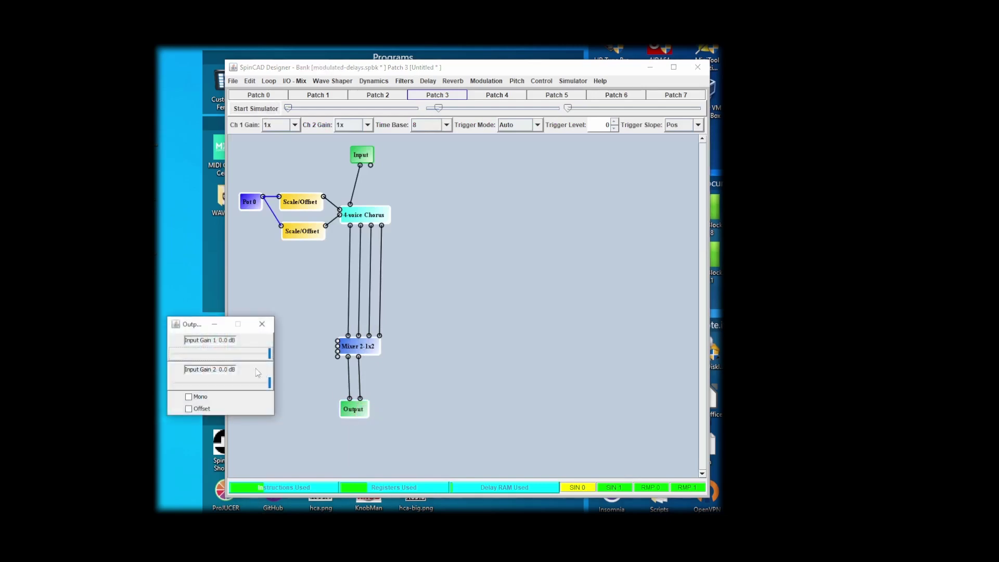
click(262, 324)
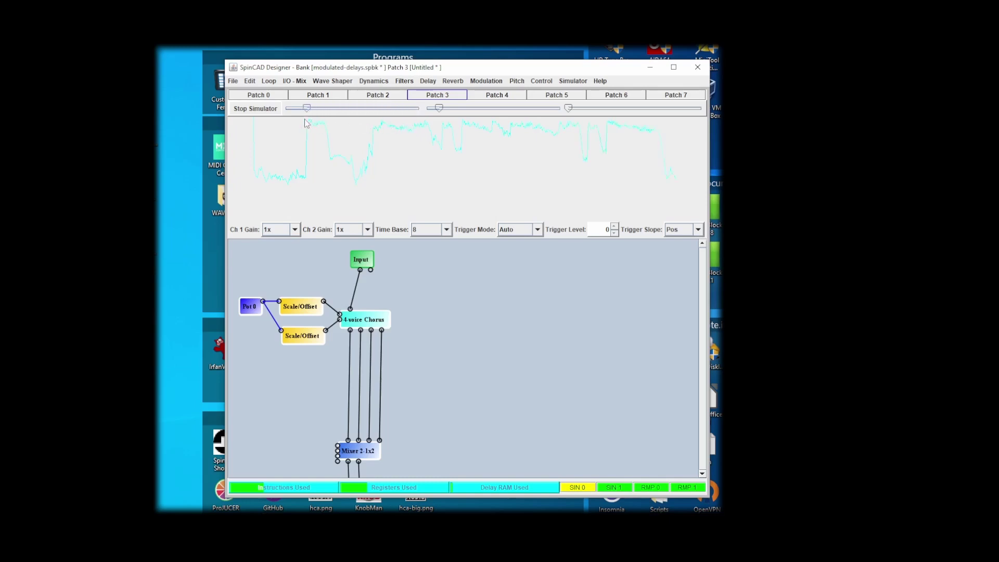
click(255, 108)
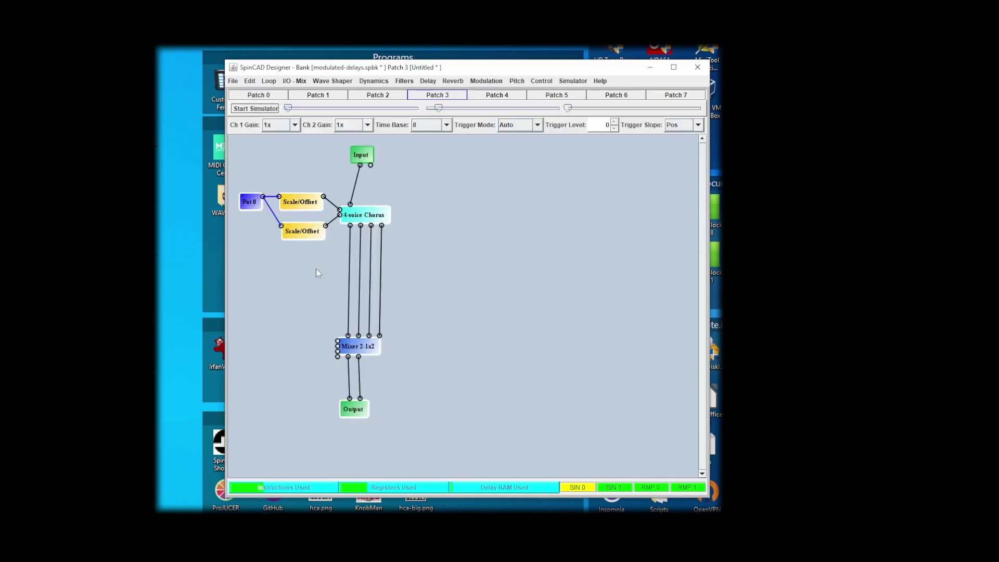